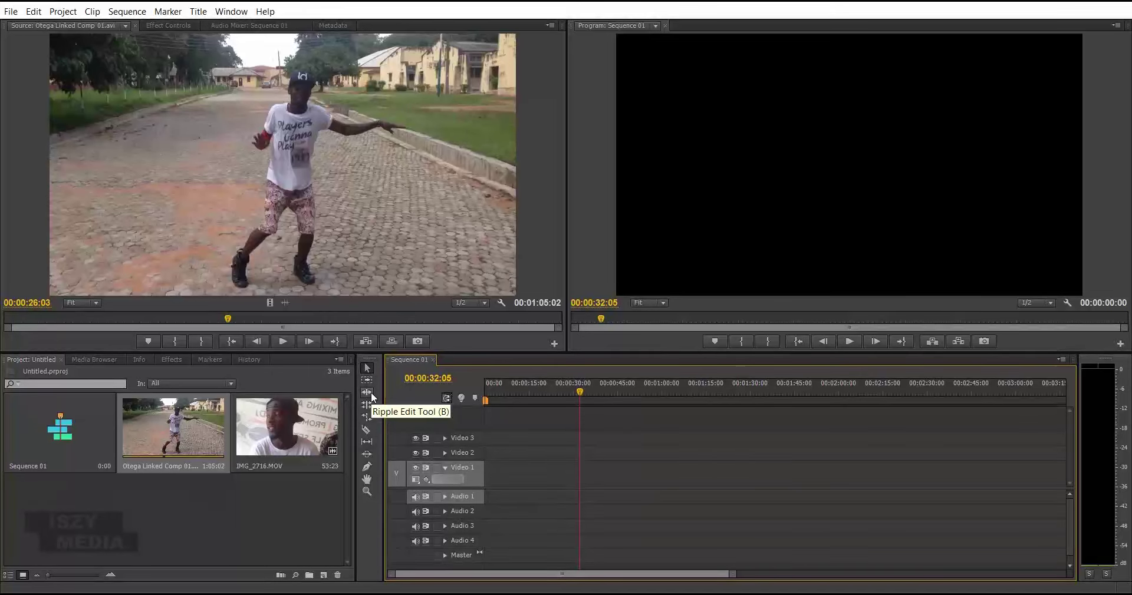
In the Source Monitor, mark In at 0:00 and Out at 00:00:02:10 on the dance footage.
{"action": "left_click", "coordinate": [344, 249]}
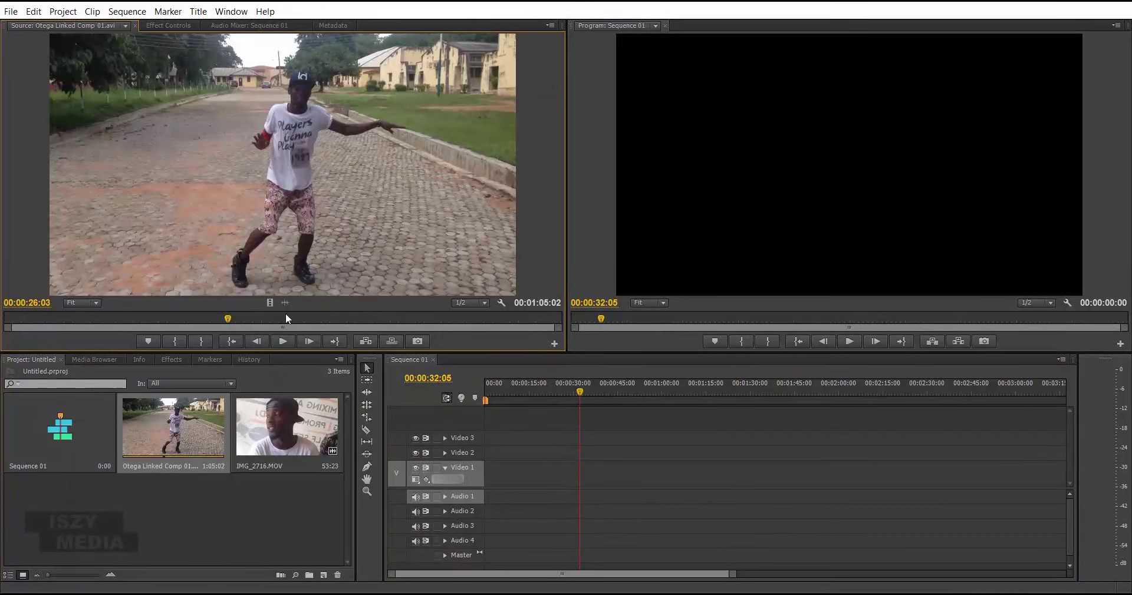
{"action": "left_click_drag", "start_coordinate": [238, 320], "coordinate": [1, 328]}
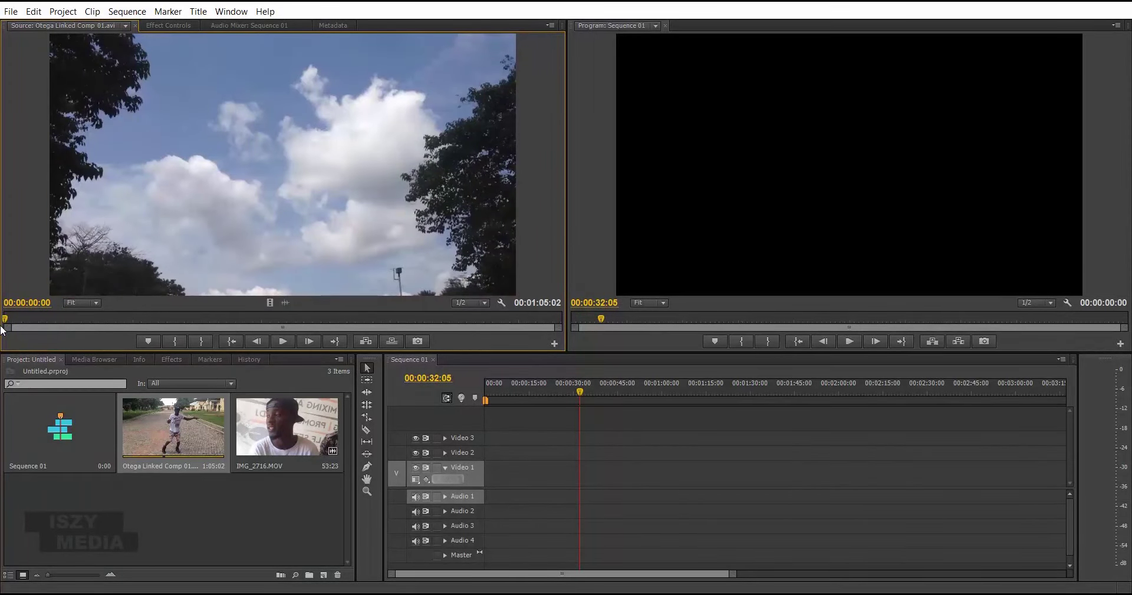
{"action": "key", "text": "i"}
{"action": "left_click", "coordinate": [8, 319]}
{"action": "left_click_drag", "start_coordinate": [7, 319], "coordinate": [23, 301]}
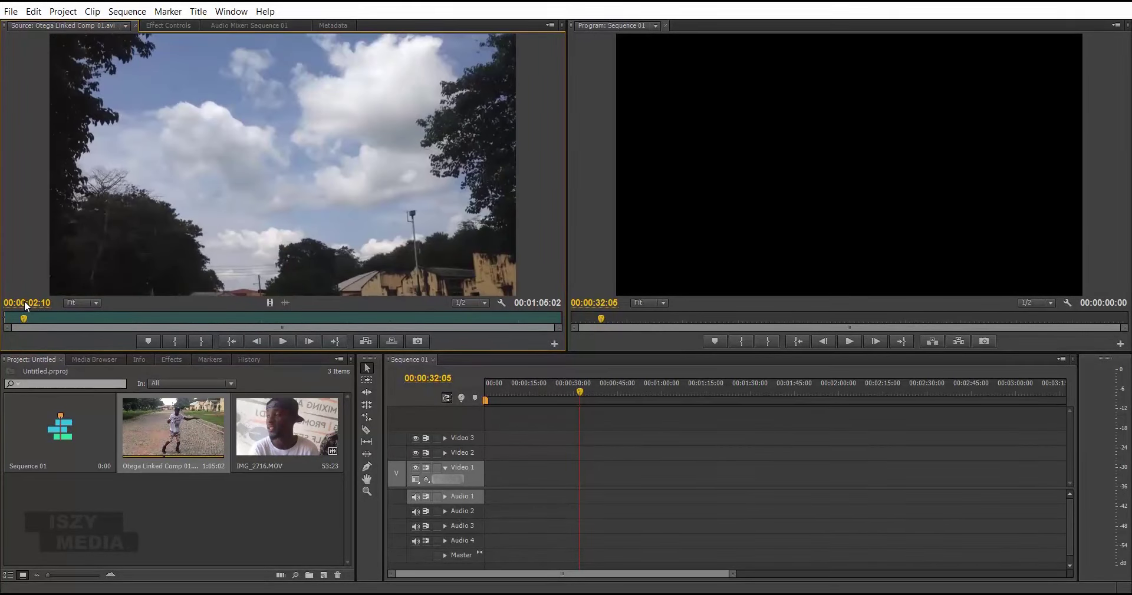
{"action": "key", "text": "o"}
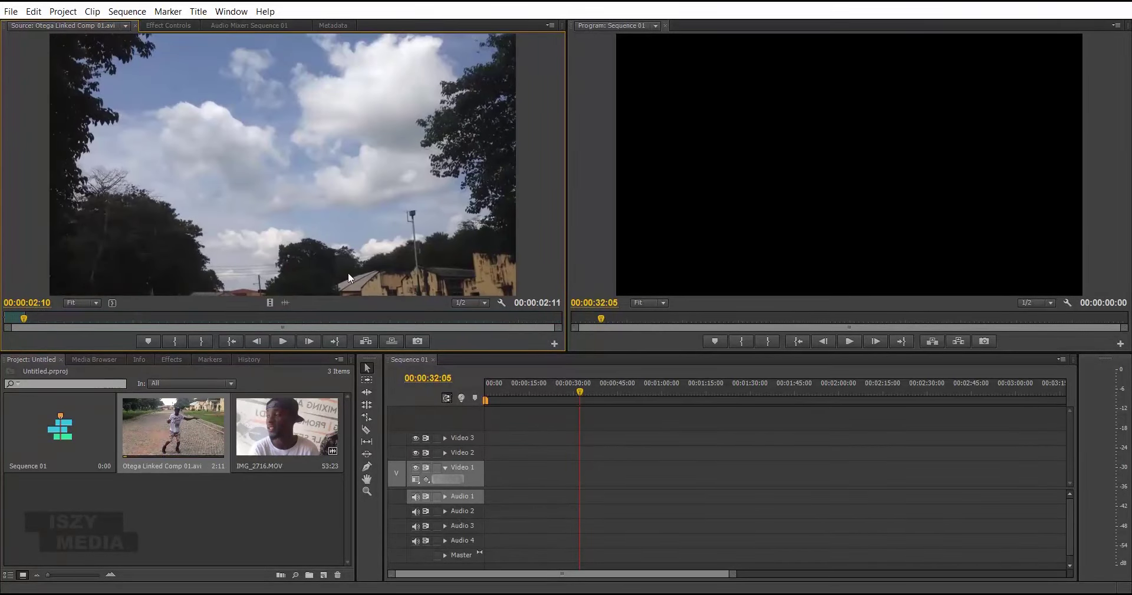
Overwrite the marked shot onto Video 1, keep existing sequence settings, and play it from the start.
{"action": "left_click_drag", "start_coordinate": [267, 253], "coordinate": [488, 488]}
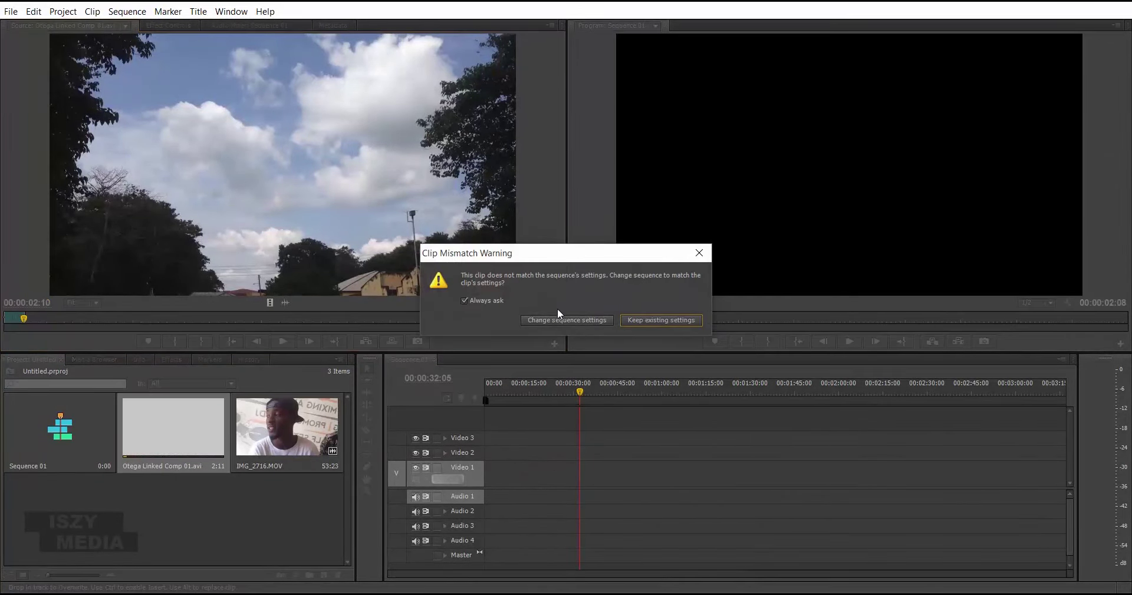
{"action": "left_click", "coordinate": [652, 322]}
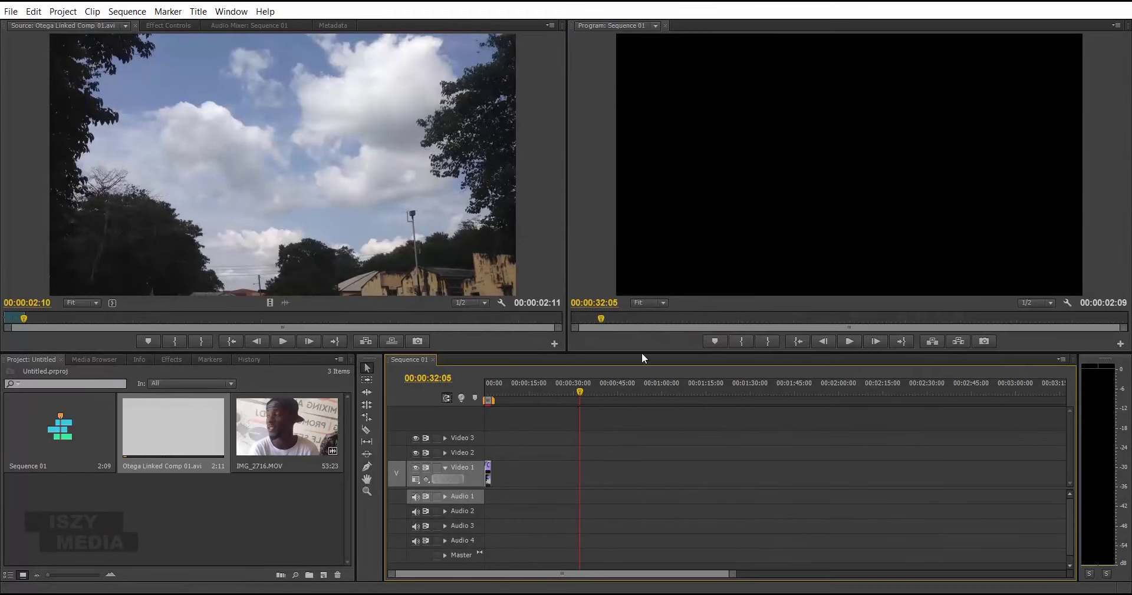
{"action": "left_click", "coordinate": [484, 391]}
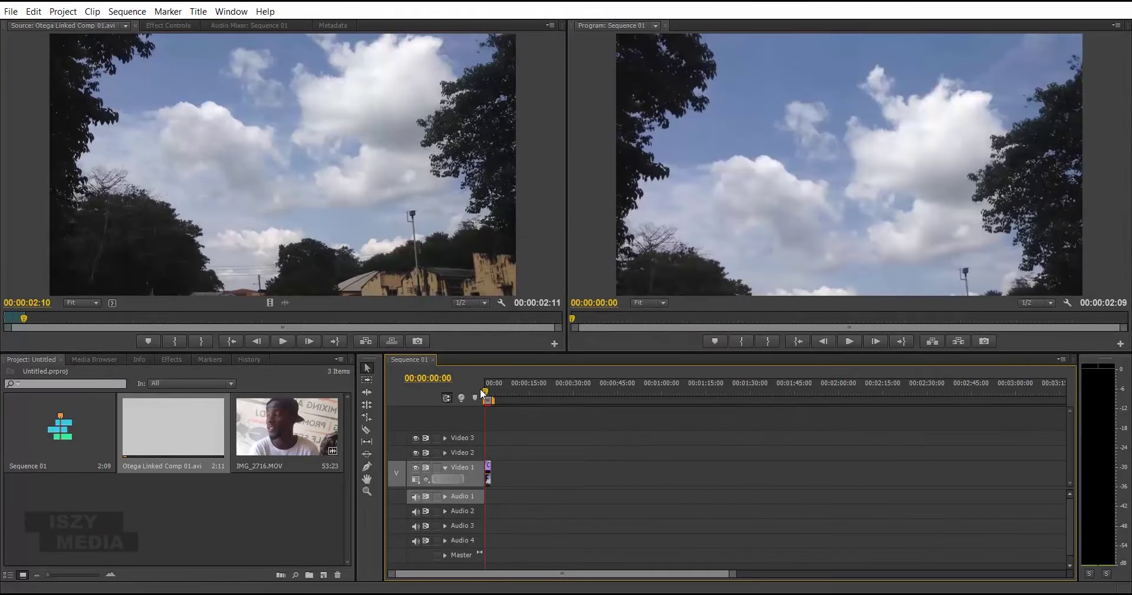
{"action": "key", "text": "space"}
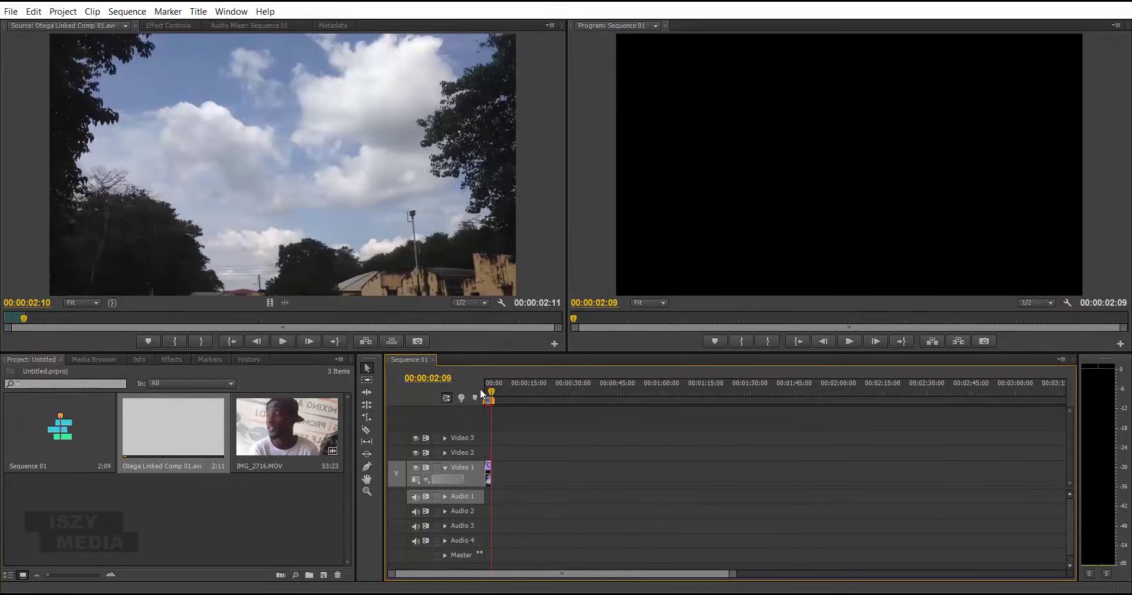
{"action": "left_click_drag", "start_coordinate": [490, 389], "coordinate": [488, 393]}
{"action": "key", "text": "shift+Right"}
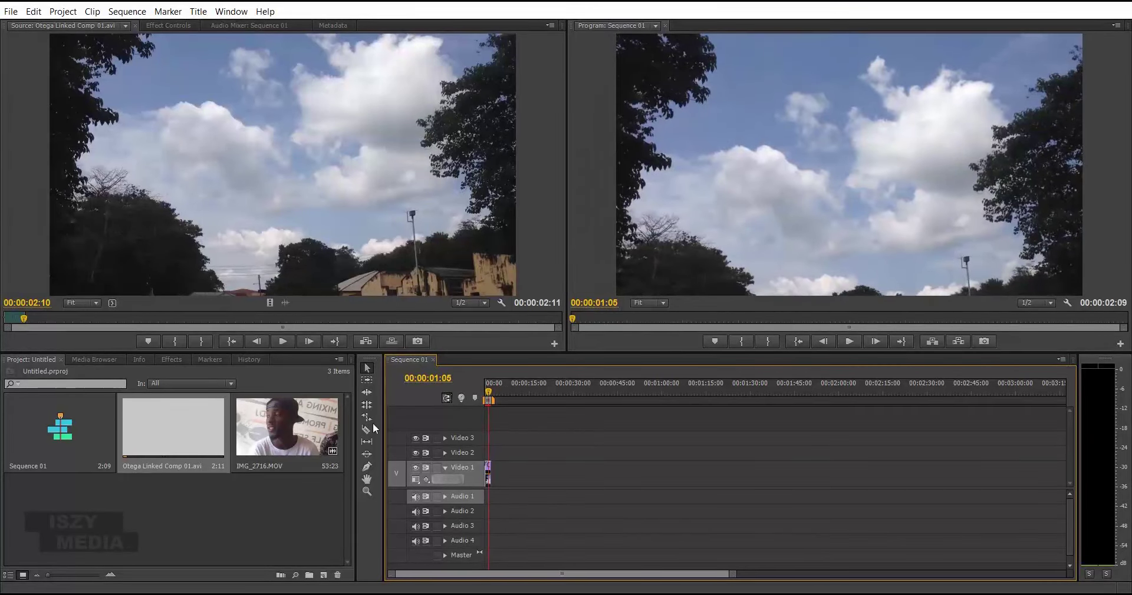
Mark the second shot's Out at 00:00:12:03, place it after the first, and play back.
{"action": "left_click", "coordinate": [73, 308]}
{"action": "left_click_drag", "start_coordinate": [16, 319], "coordinate": [86, 313]}
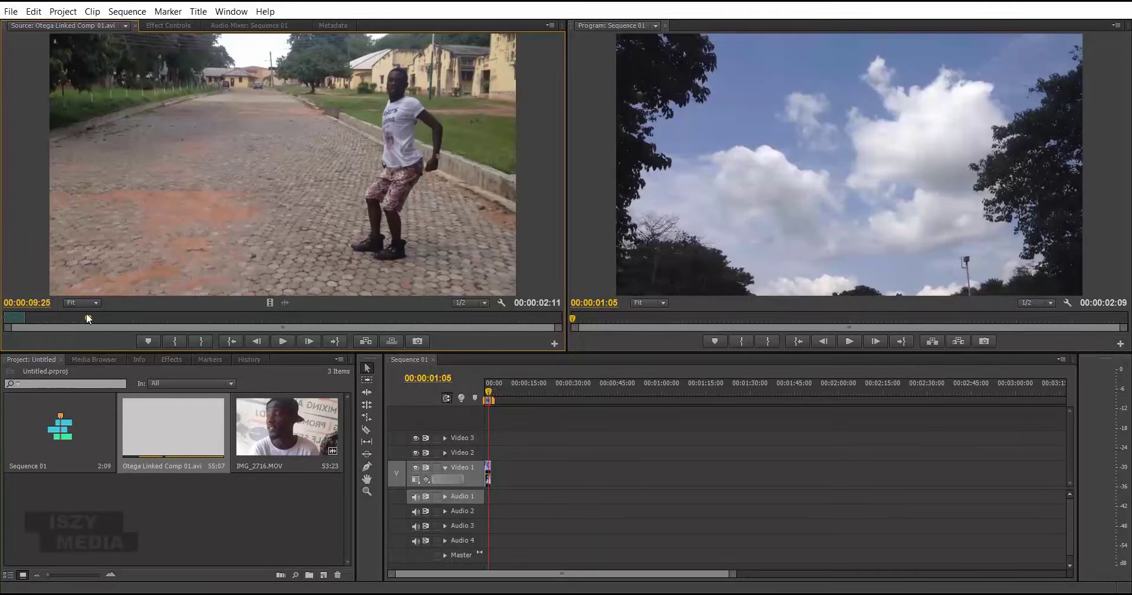
{"action": "left_click_drag", "start_coordinate": [88, 317], "coordinate": [108, 317]}
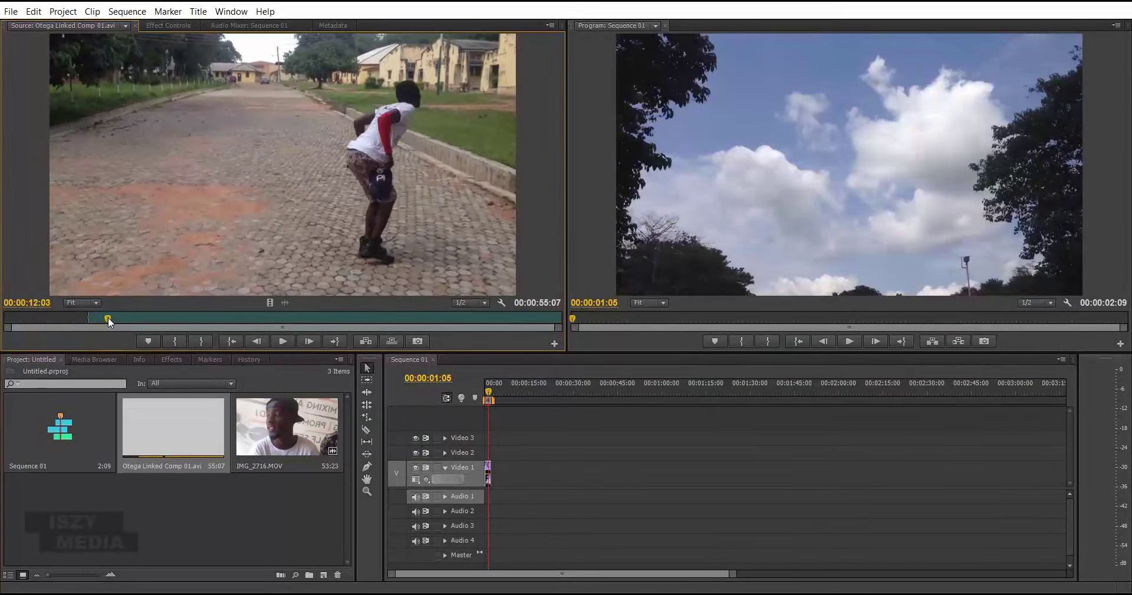
{"action": "key", "text": "o"}
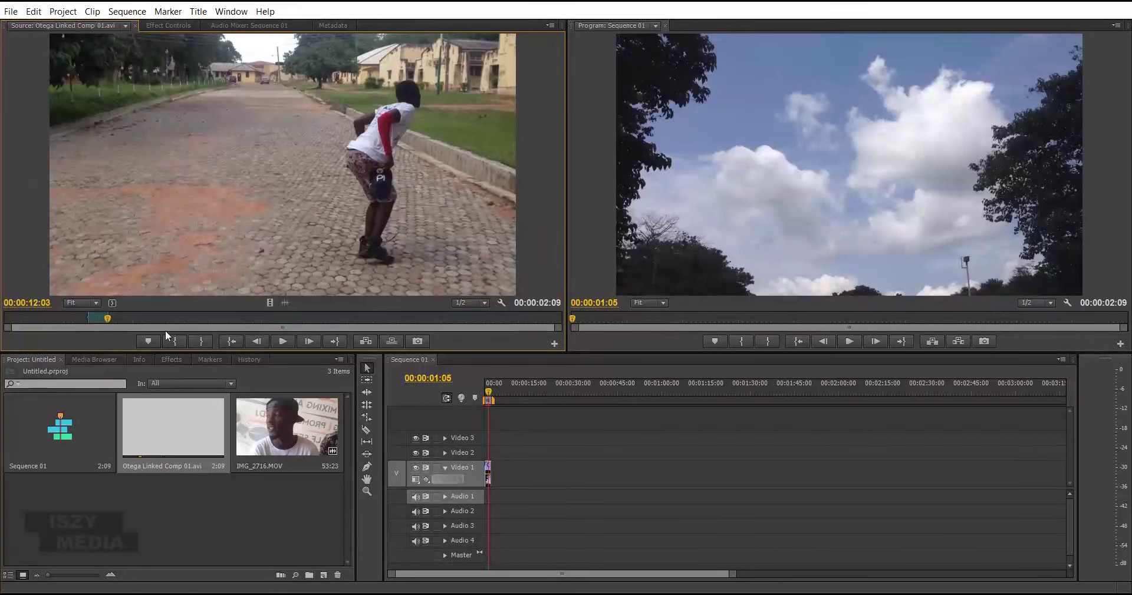
{"action": "left_click_drag", "start_coordinate": [281, 307], "coordinate": [492, 472]}
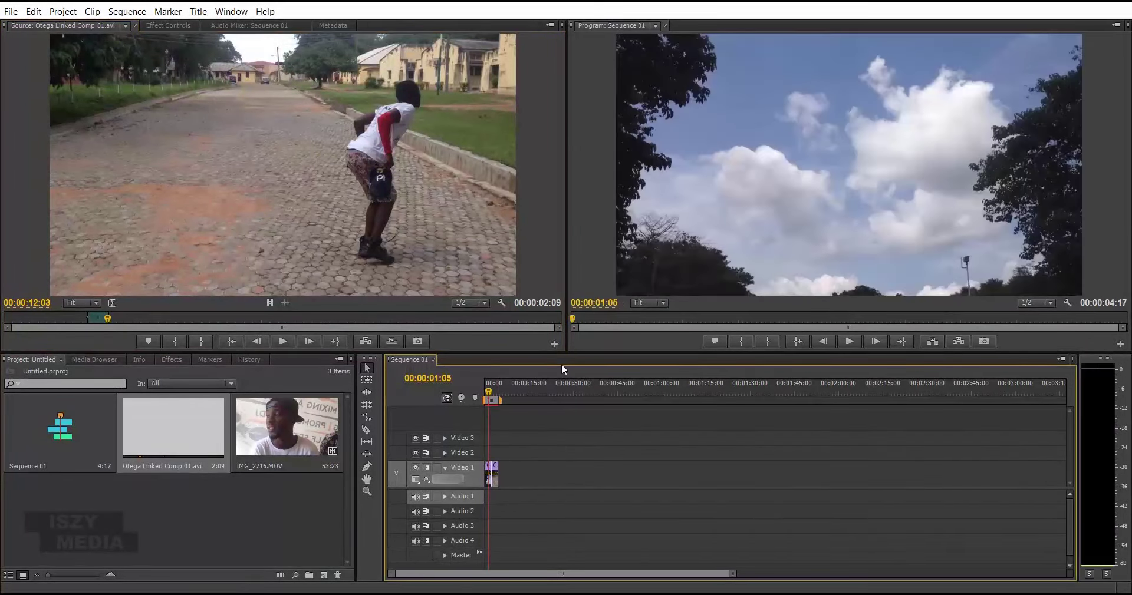
{"action": "left_click", "coordinate": [484, 394]}
{"action": "key", "text": "space"}
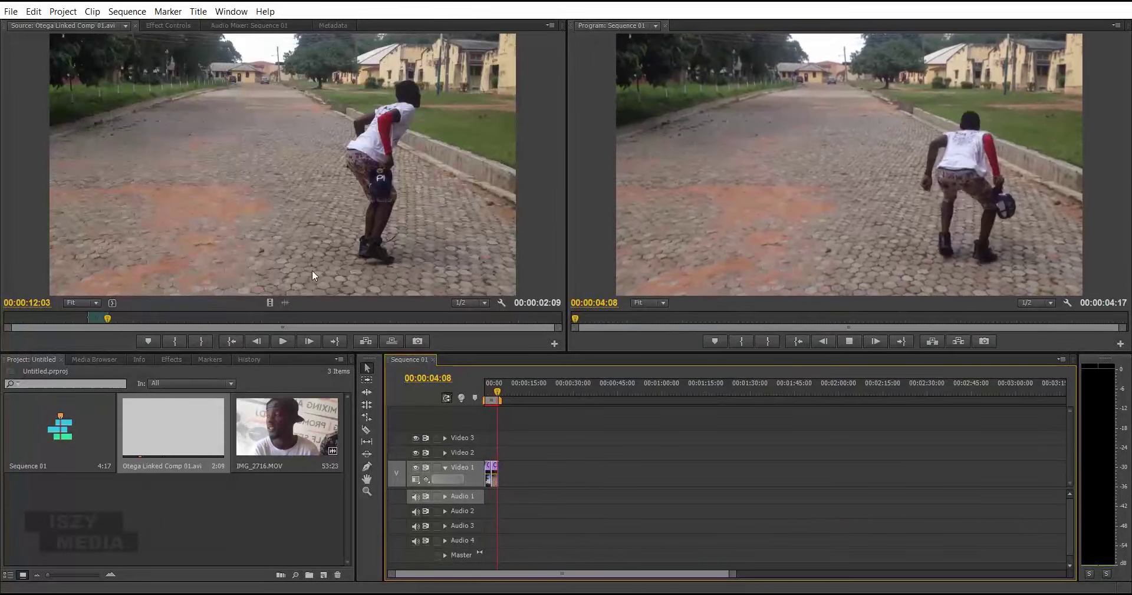
Mark In and Out for a third dance shot and add it to the end of Video 1.
{"action": "left_click", "coordinate": [133, 318]}
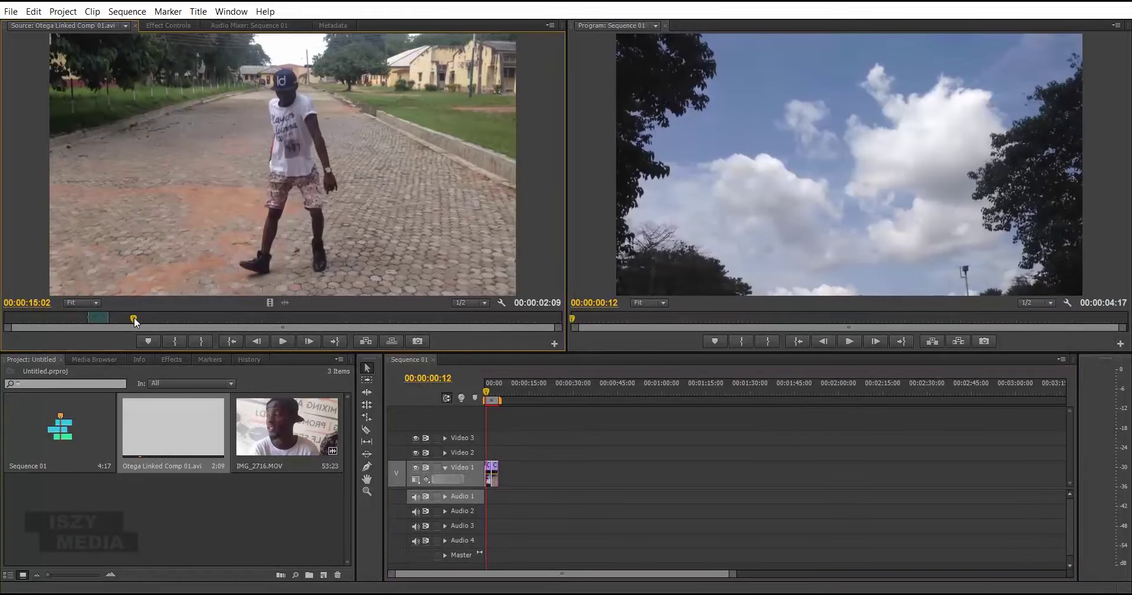
{"action": "key", "text": "i"}
{"action": "left_click_drag", "start_coordinate": [136, 317], "coordinate": [161, 319]}
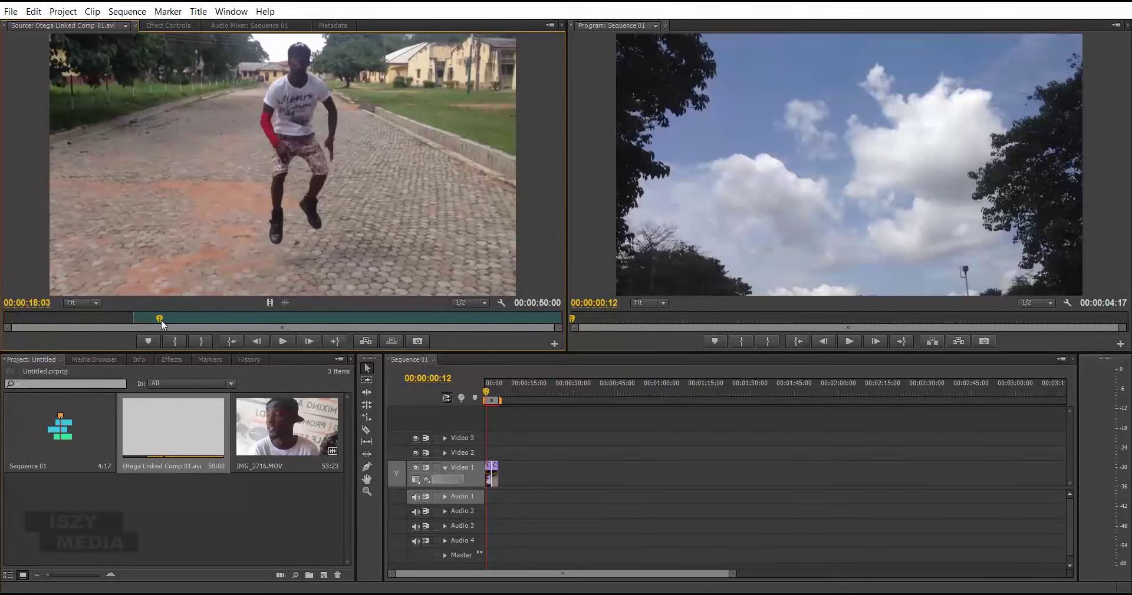
{"action": "key", "text": "o"}
{"action": "left_click_drag", "start_coordinate": [270, 303], "coordinate": [502, 476]}
Mark a fourth shot ending at 00:00:25:01 and add it to the end of Video 1.
{"action": "left_click_drag", "start_coordinate": [164, 316], "coordinate": [217, 323]}
{"action": "key", "text": "i"}
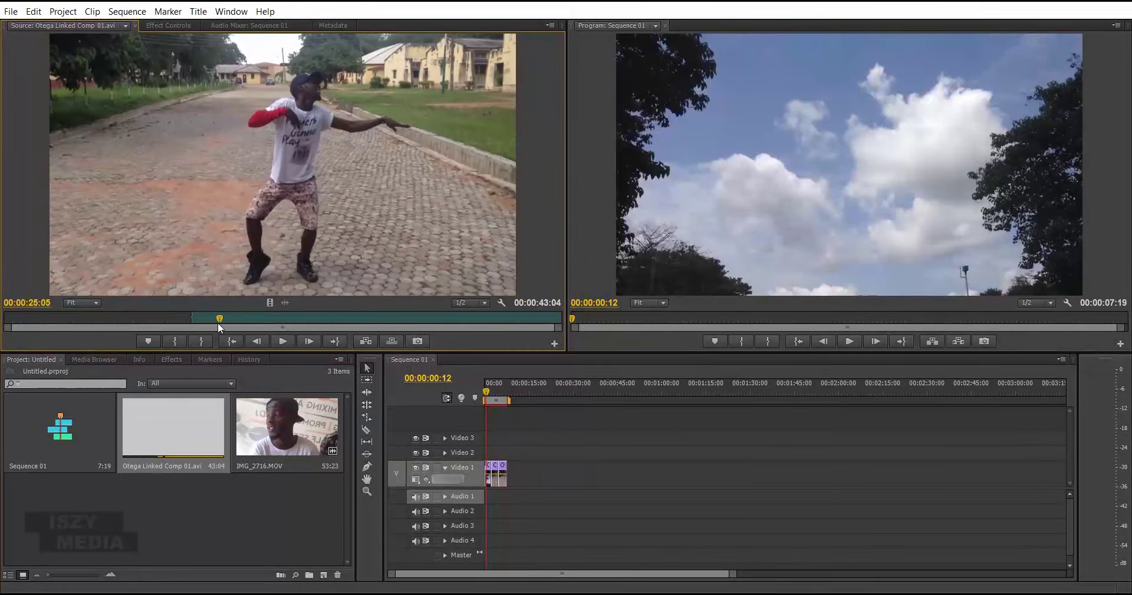
{"action": "key", "text": "o"}
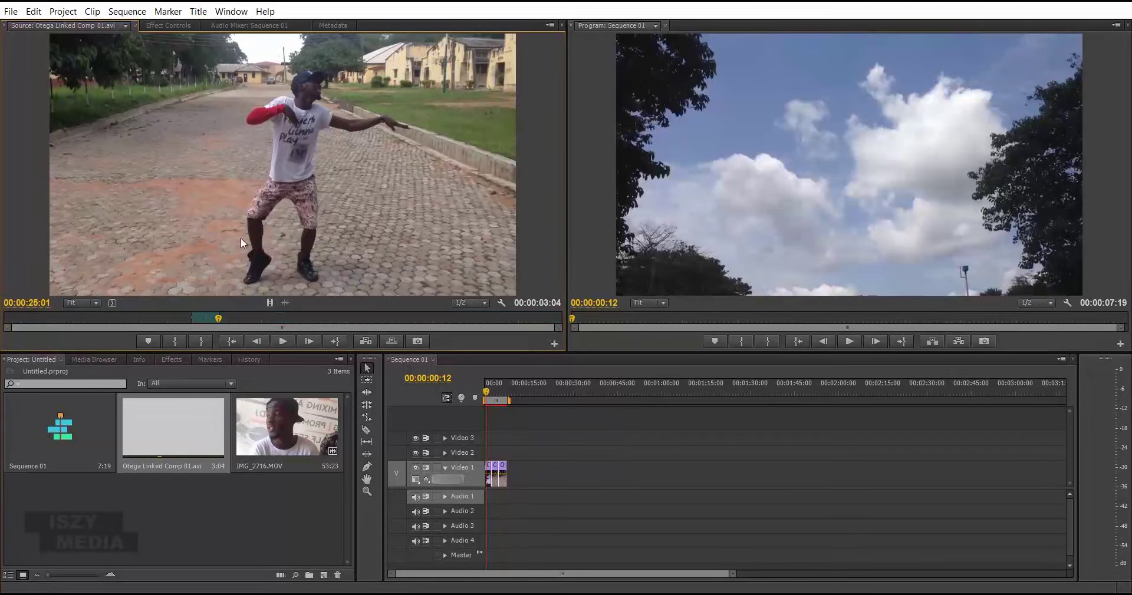
{"action": "left_click", "coordinate": [365, 341]}
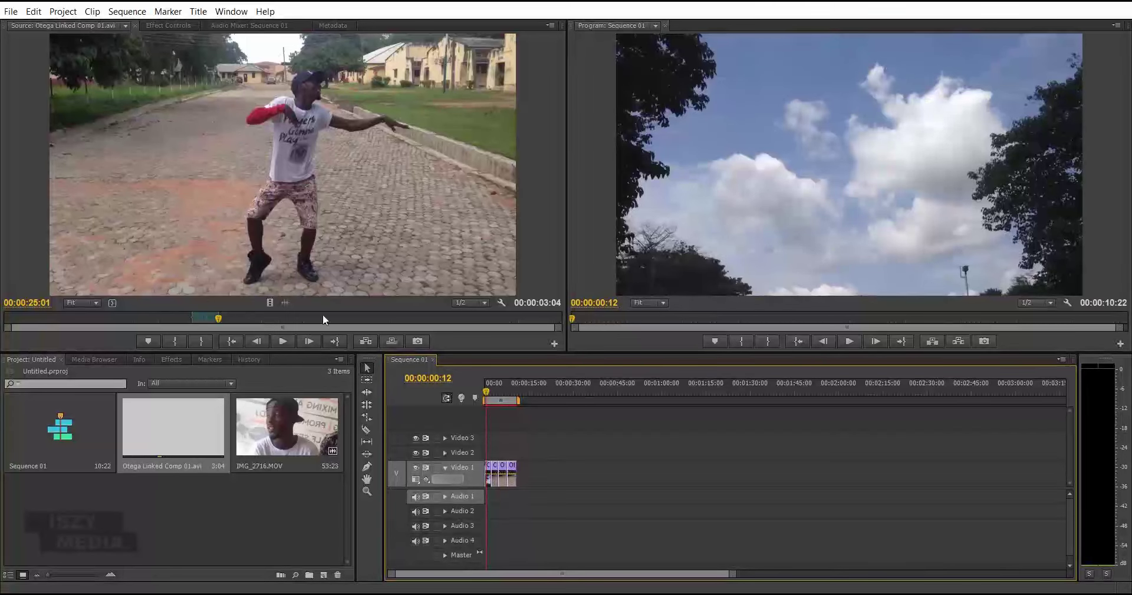
Mark In and Out points for the fifth dance shot.
{"action": "left_click_drag", "start_coordinate": [244, 317], "coordinate": [238, 315]}
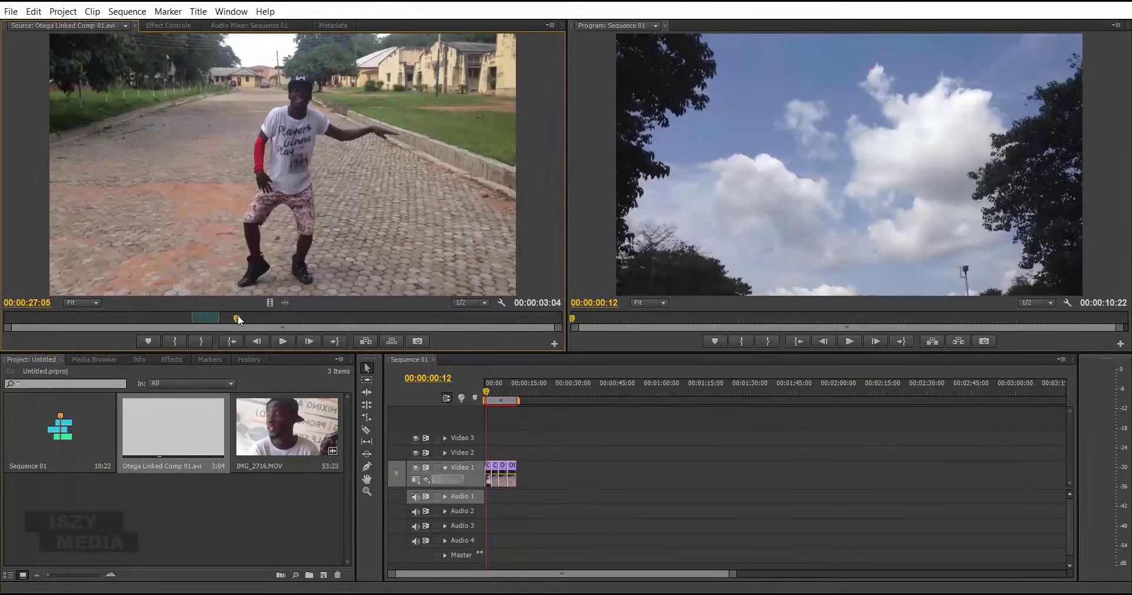
{"action": "key", "text": "i"}
{"action": "left_click_drag", "start_coordinate": [239, 318], "coordinate": [520, 471]}
{"action": "key", "text": "o"}
Scrub and replay Sequence 01 from the start to review the shots.
{"action": "left_click_drag", "start_coordinate": [481, 391], "coordinate": [487, 395]}
{"action": "left_click_drag", "start_coordinate": [503, 396], "coordinate": [478, 393]}
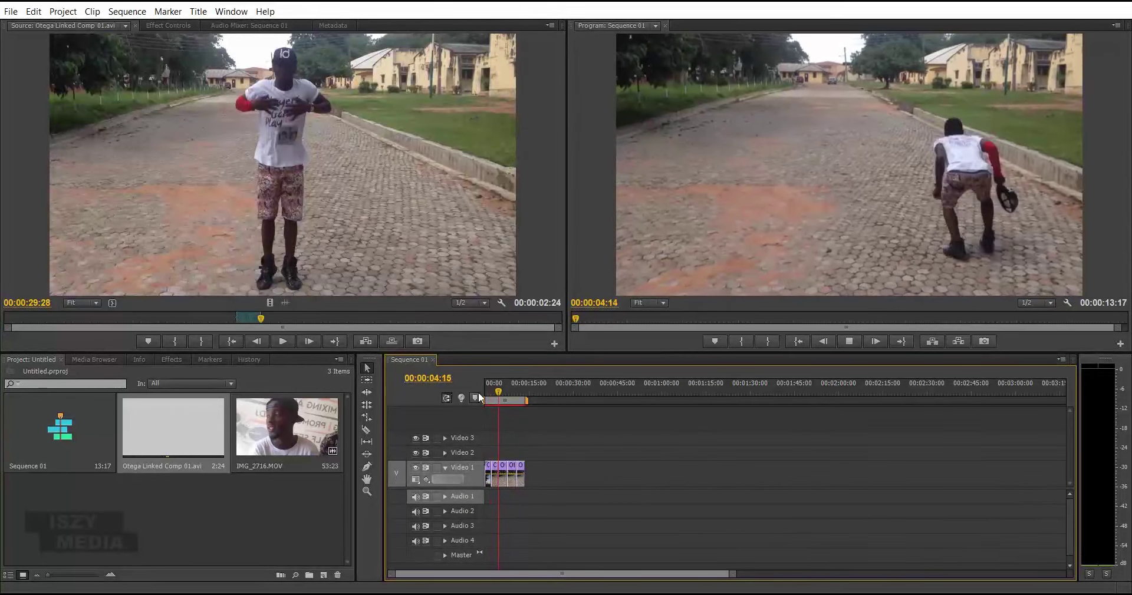
{"action": "key", "text": "Home"}
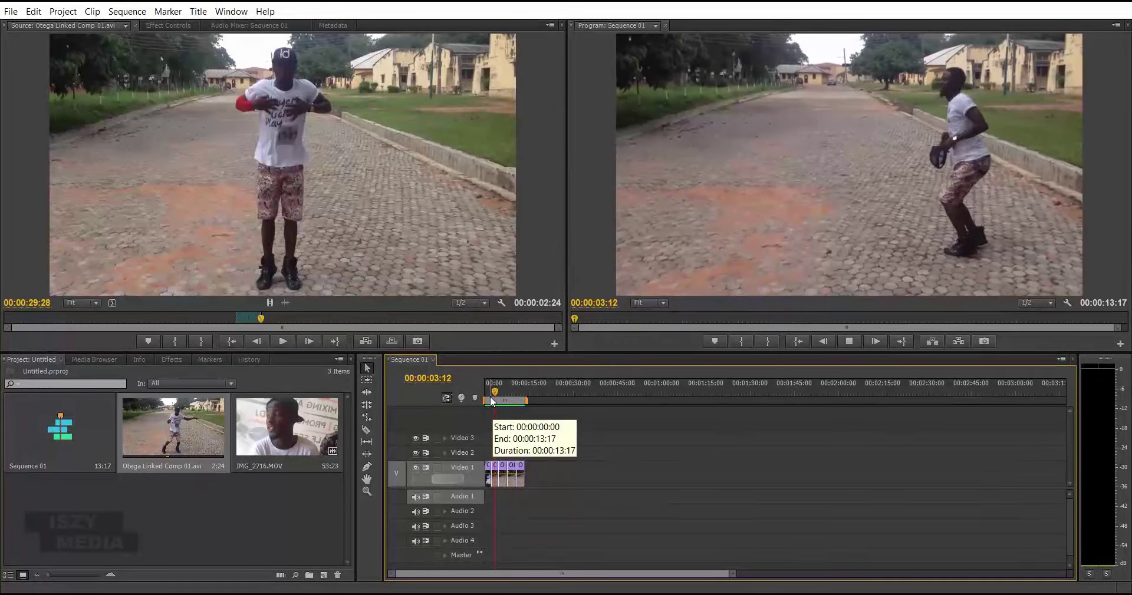
{"action": "mouse_move", "coordinate": [498, 391]}
{"action": "left_mouse_down"}
{"action": "mouse_move", "coordinate": [480, 393]}
{"action": "mouse_move", "coordinate": [529, 391]}
{"action": "mouse_move", "coordinate": [482, 402]}
{"action": "left_mouse_up"}
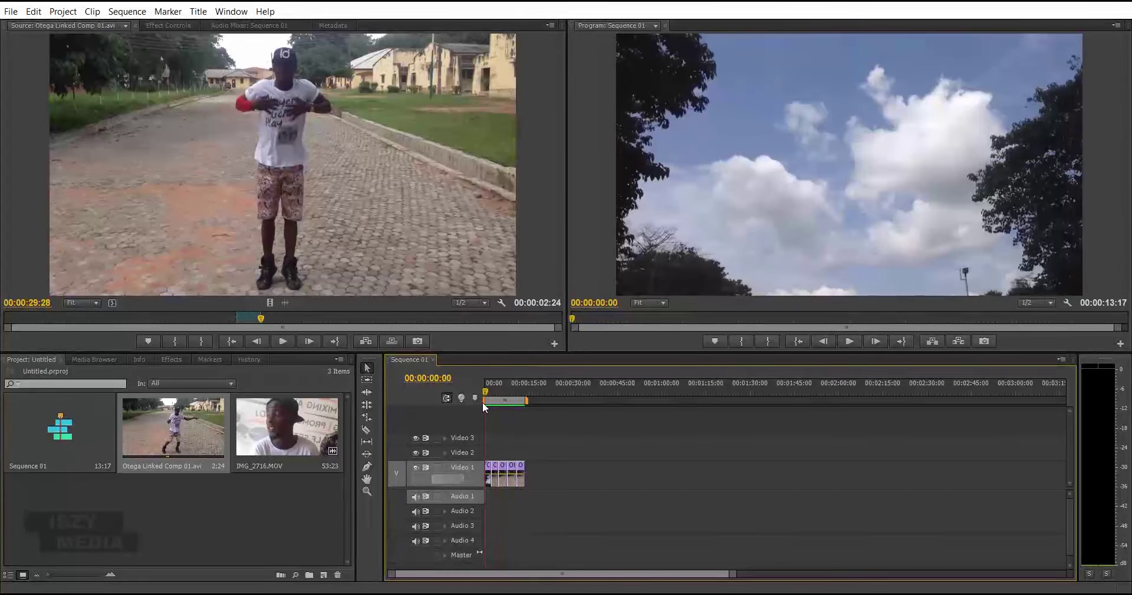
Zoom the timeline in with =, back out once with -, and scrub through the opening clips.
{"action": "key", "text": "equal"}
{"action": "key", "text": "equal"}
{"action": "key", "text": "equal"}
{"action": "key", "text": "equal"}
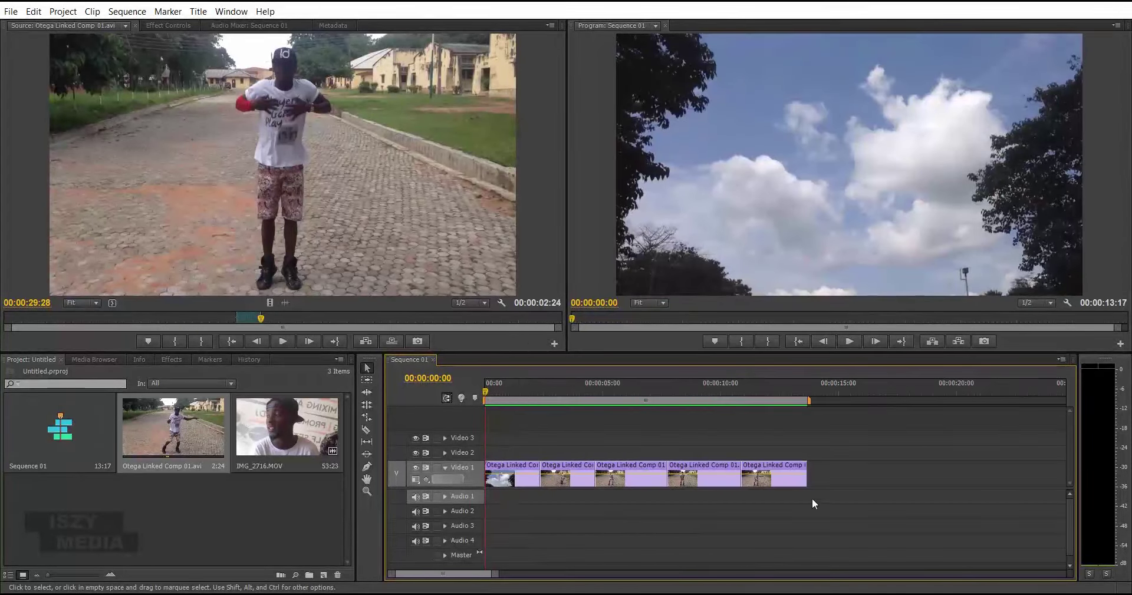
{"action": "key", "text": "minus"}
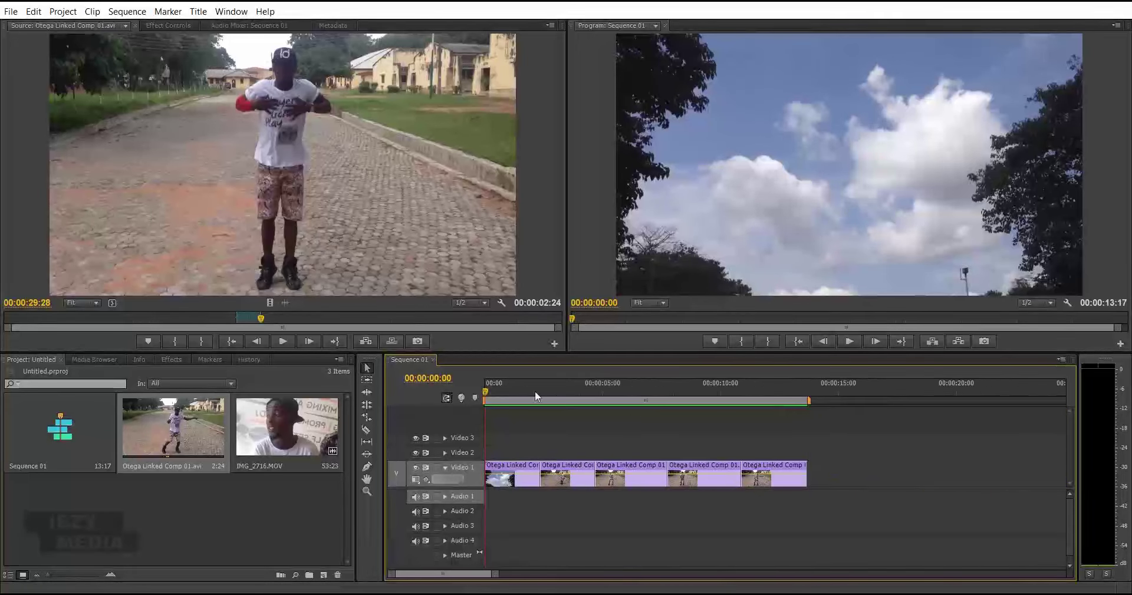
{"action": "left_click_drag", "start_coordinate": [486, 390], "coordinate": [566, 394]}
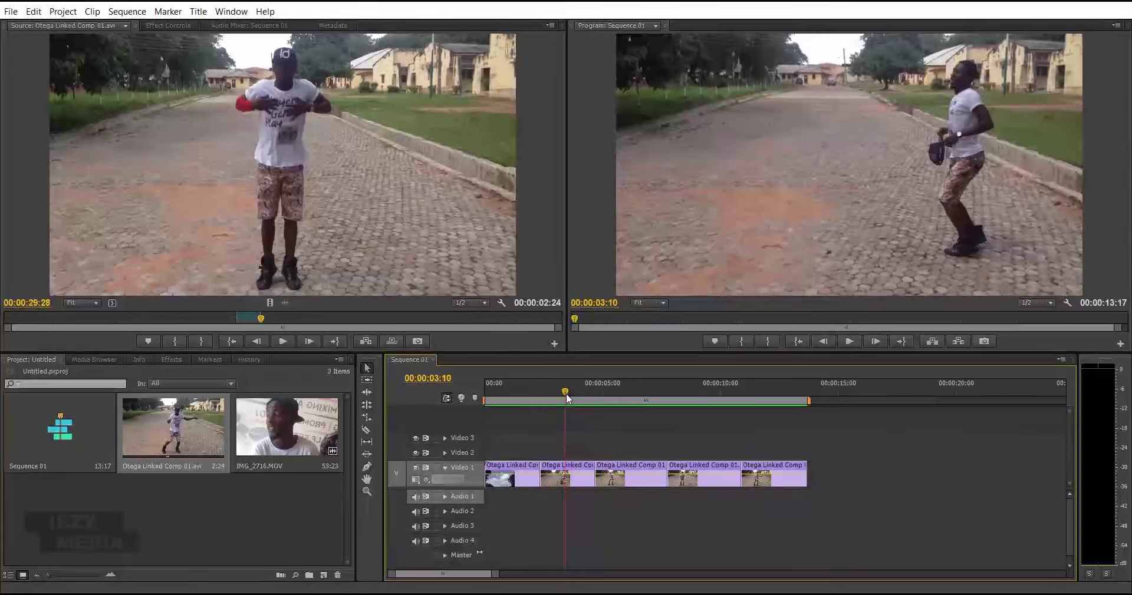
{"action": "left_click_drag", "start_coordinate": [567, 399], "coordinate": [625, 394]}
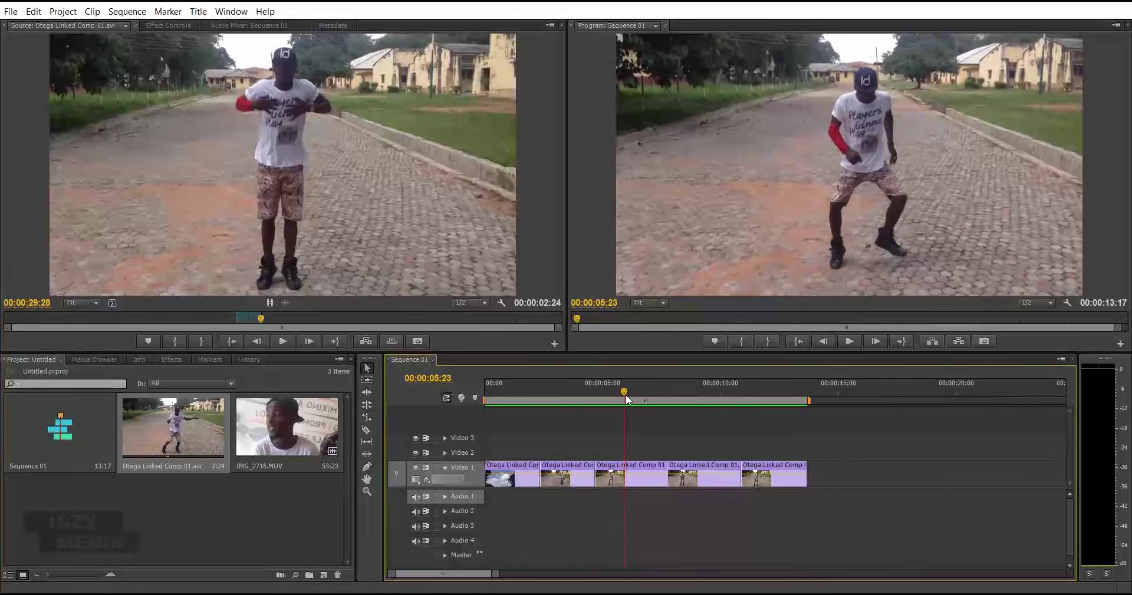
{"action": "left_click_drag", "start_coordinate": [384, 317], "coordinate": [349, 332]}
Load IMG_2716.MOV in the Source Monitor and mark In at 00:00:05:00 and Out 2:18 later.
{"action": "double_click", "coordinate": [285, 448]}
{"action": "left_click", "coordinate": [108, 323]}
{"action": "left_click_drag", "start_coordinate": [105, 323], "coordinate": [1, 333]}
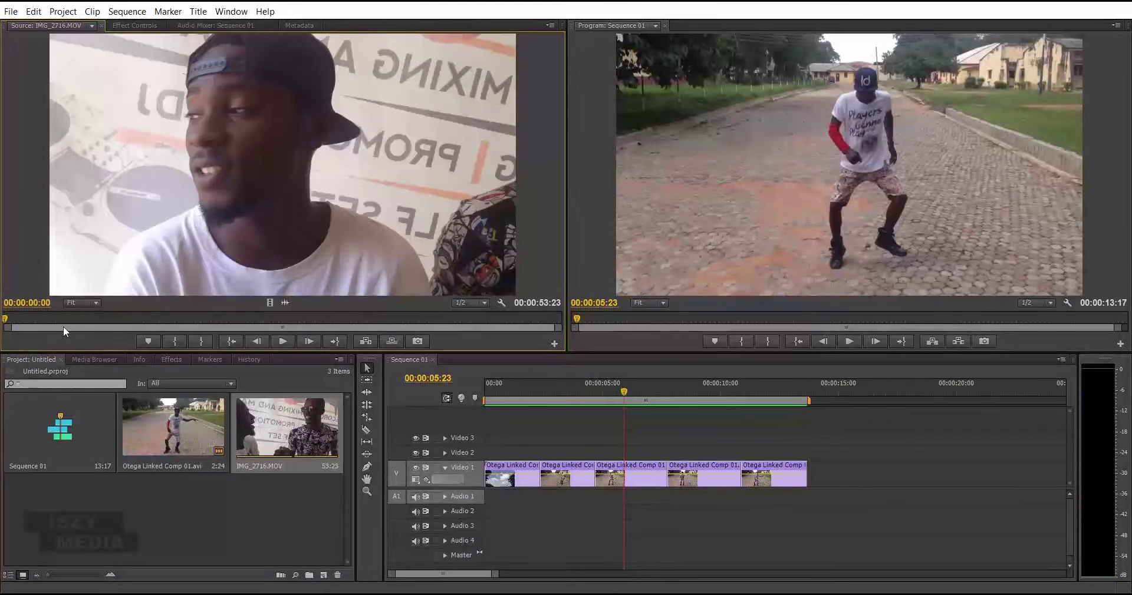
{"action": "left_click", "coordinate": [20, 320]}
{"action": "left_click_drag", "start_coordinate": [24, 321], "coordinate": [55, 323]}
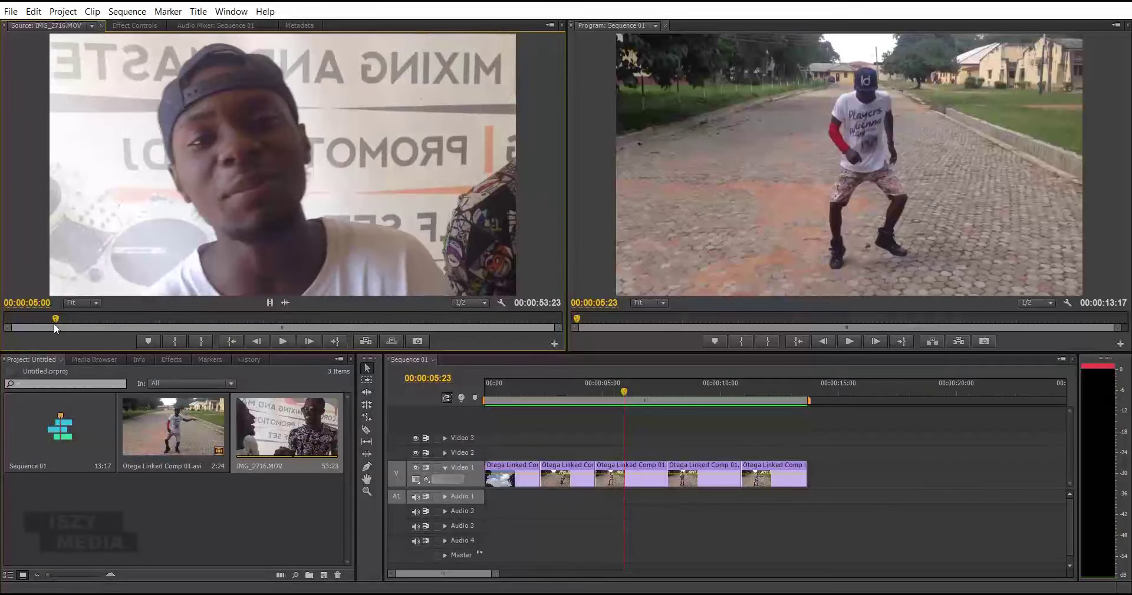
{"action": "key", "text": "i"}
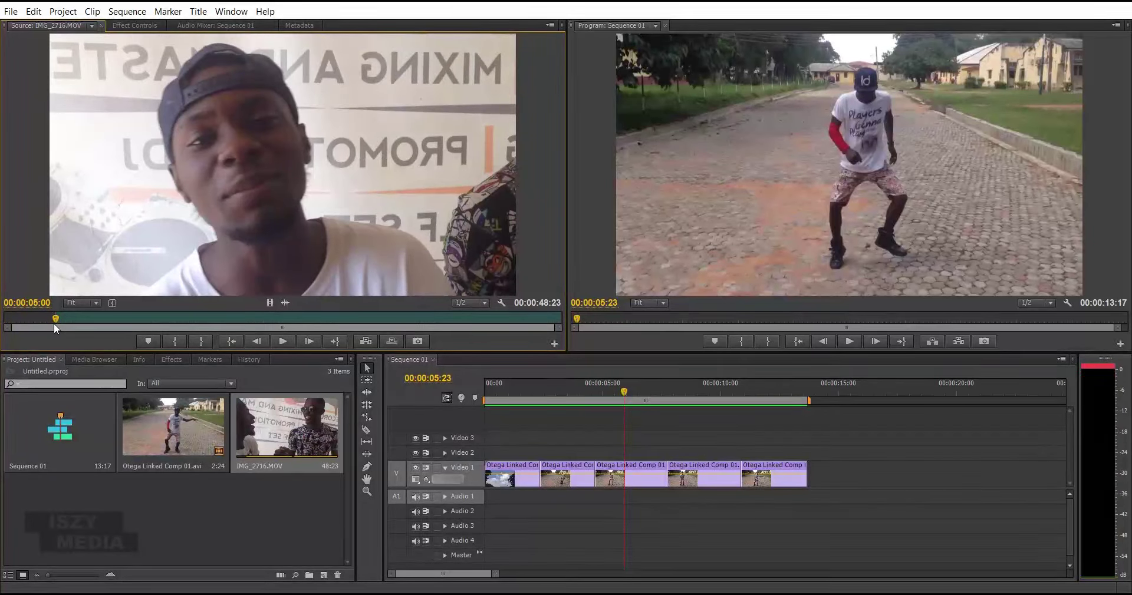
{"action": "left_click_drag", "start_coordinate": [57, 317], "coordinate": [84, 324]}
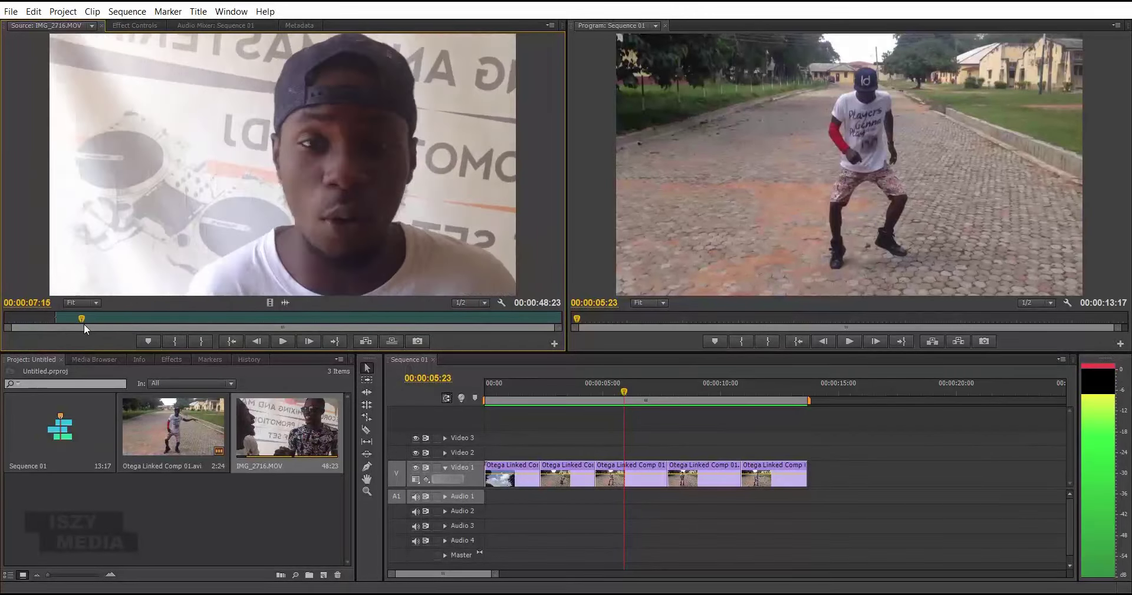
{"action": "key", "text": "o"}
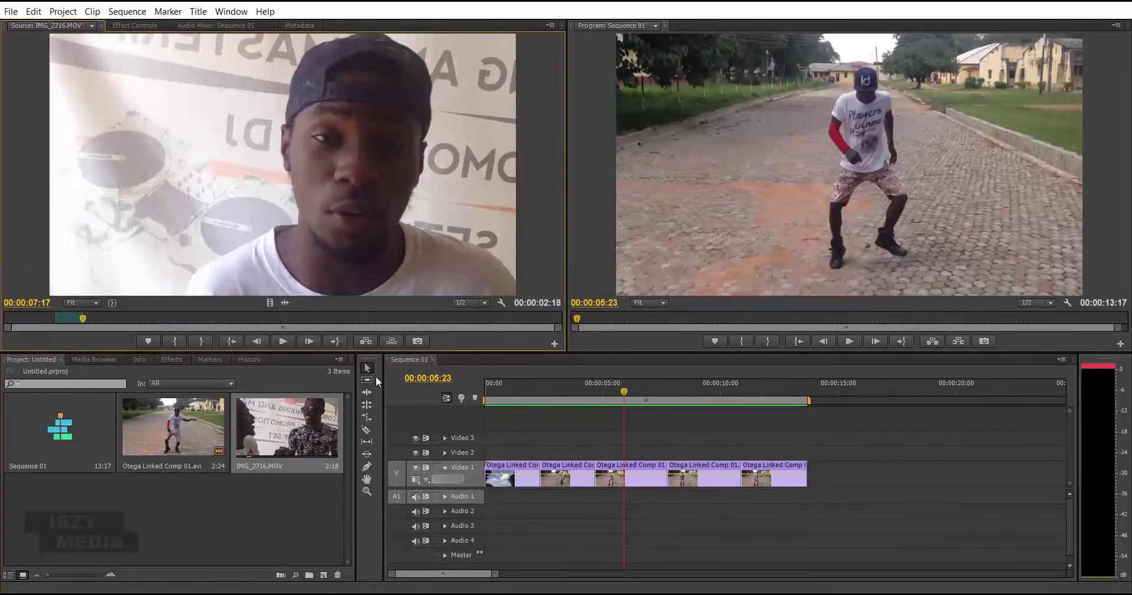
{"action": "left_click", "coordinate": [366, 342]}
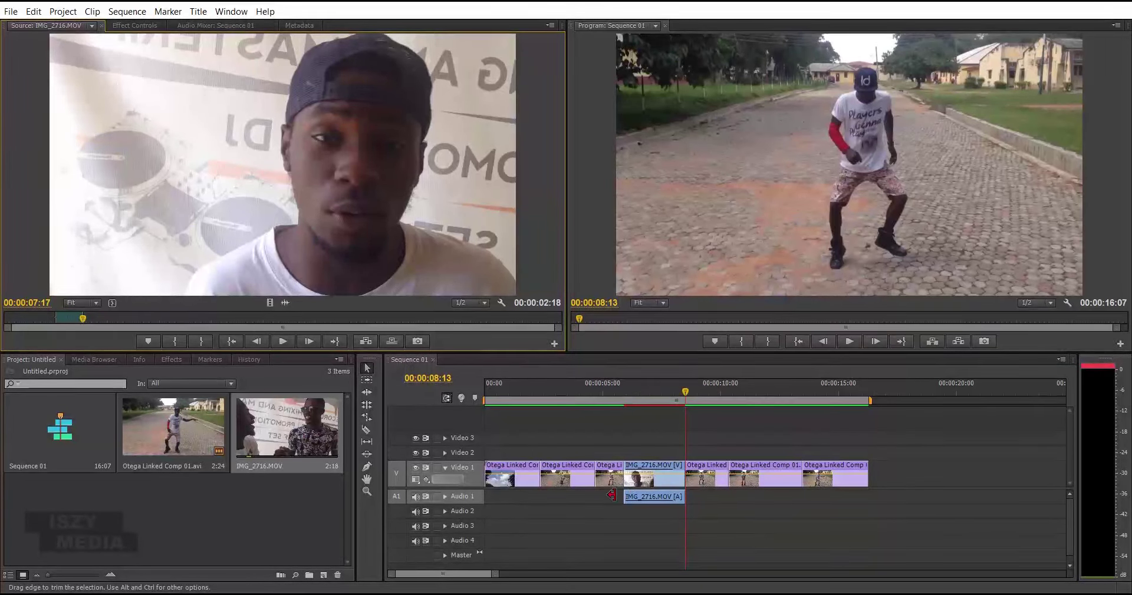
{"action": "left_click", "coordinate": [415, 496]}
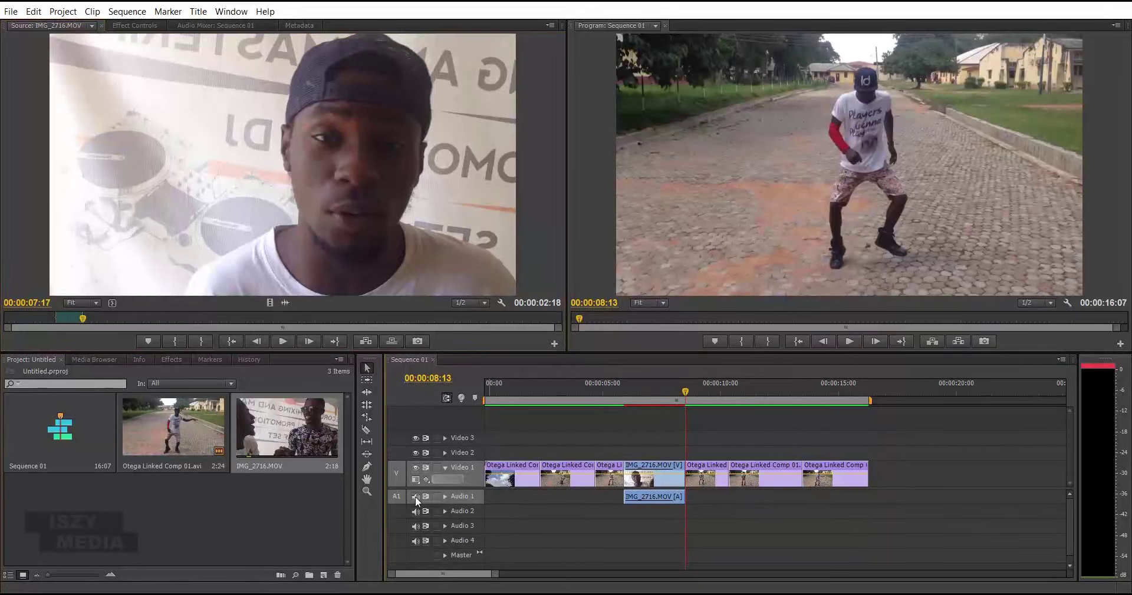
{"action": "left_click", "coordinate": [613, 384]}
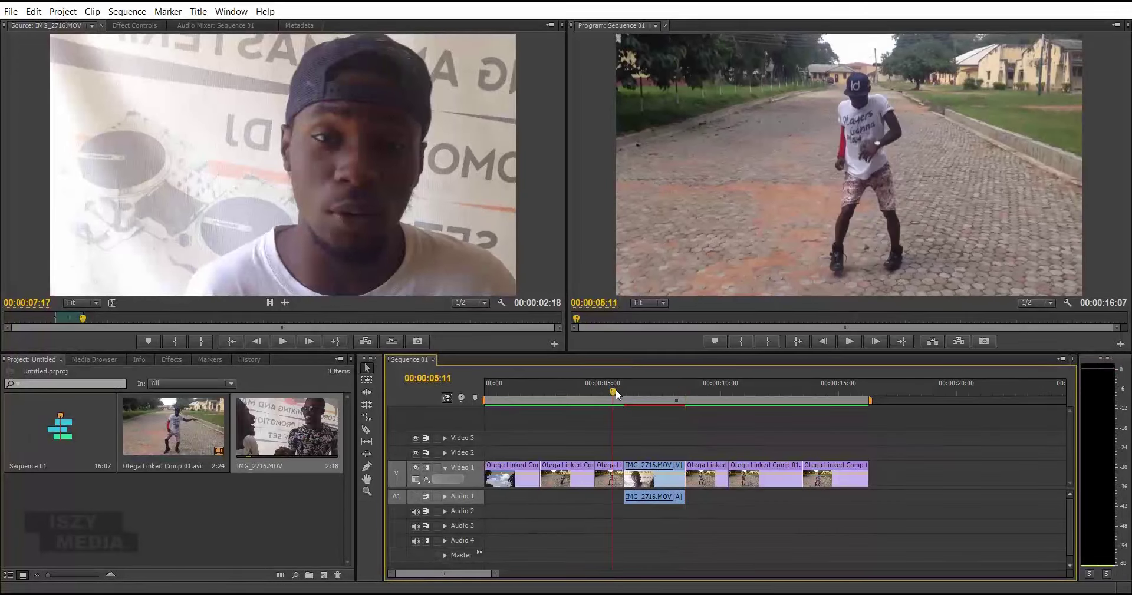
{"action": "left_click_drag", "start_coordinate": [679, 469], "coordinate": [655, 472]}
{"action": "right_click", "coordinate": [666, 475]}
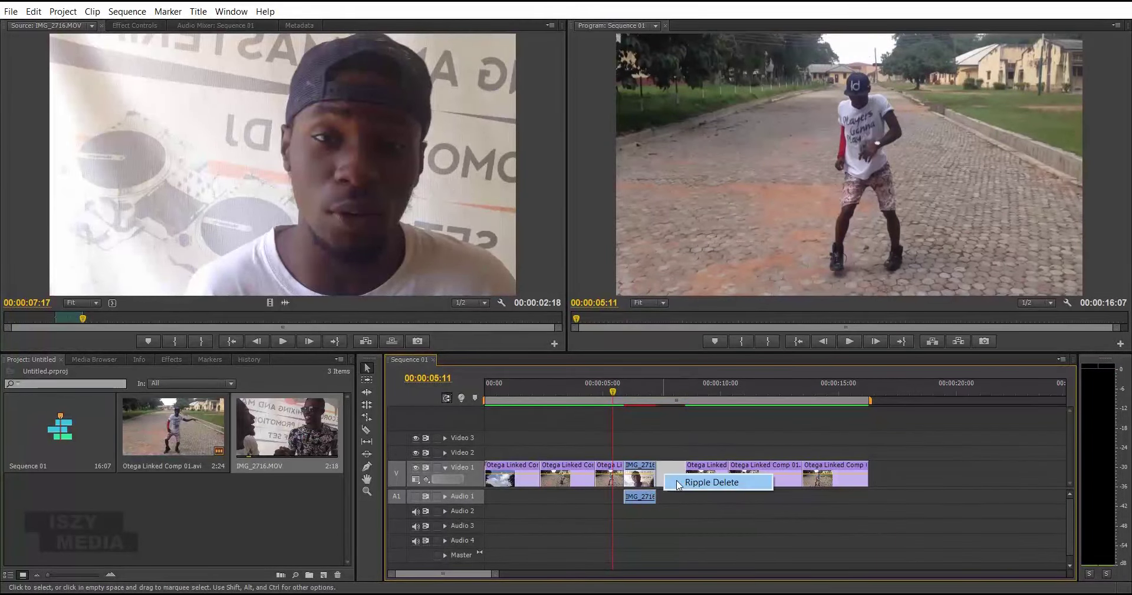
{"action": "left_click", "coordinate": [675, 480]}
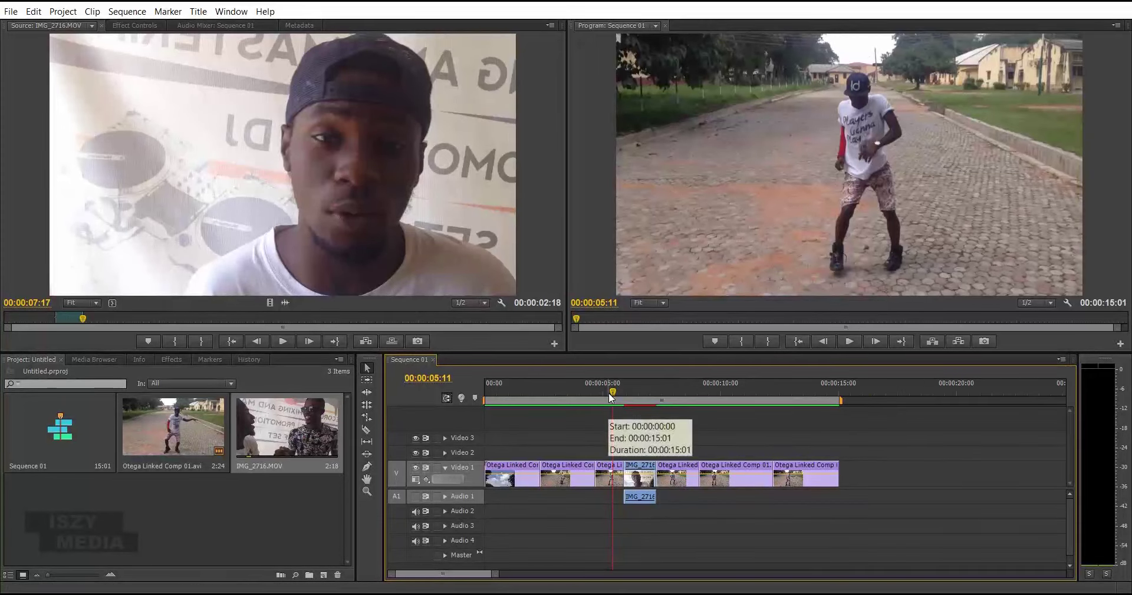
{"action": "left_click_drag", "start_coordinate": [613, 388], "coordinate": [600, 413]}
{"action": "left_click_drag", "start_coordinate": [641, 478], "coordinate": [645, 479]}
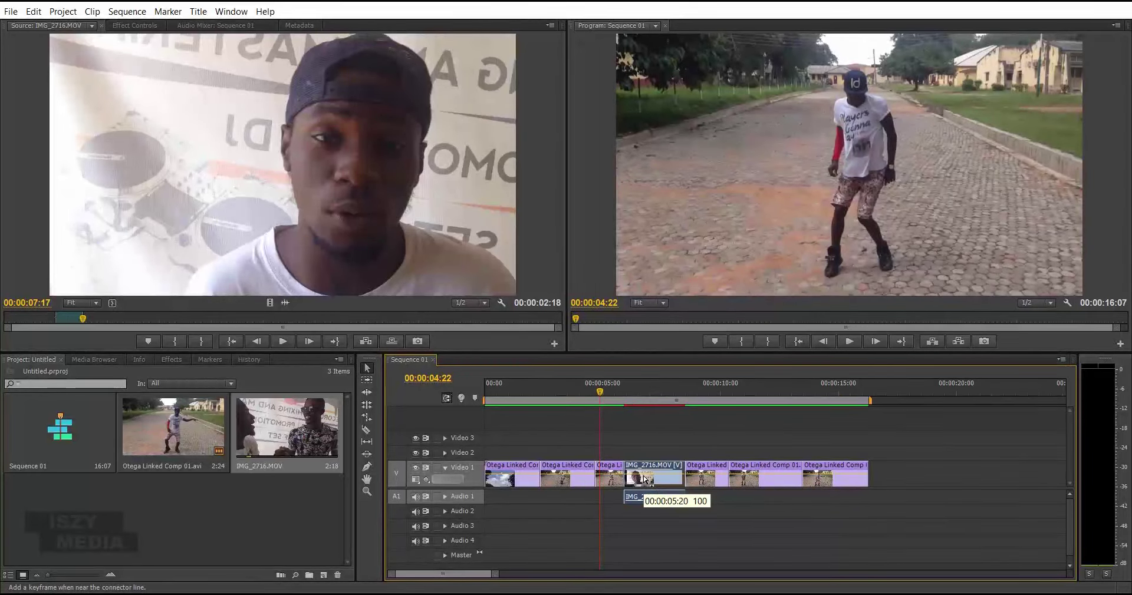
{"action": "key", "text": "shift+Delete"}
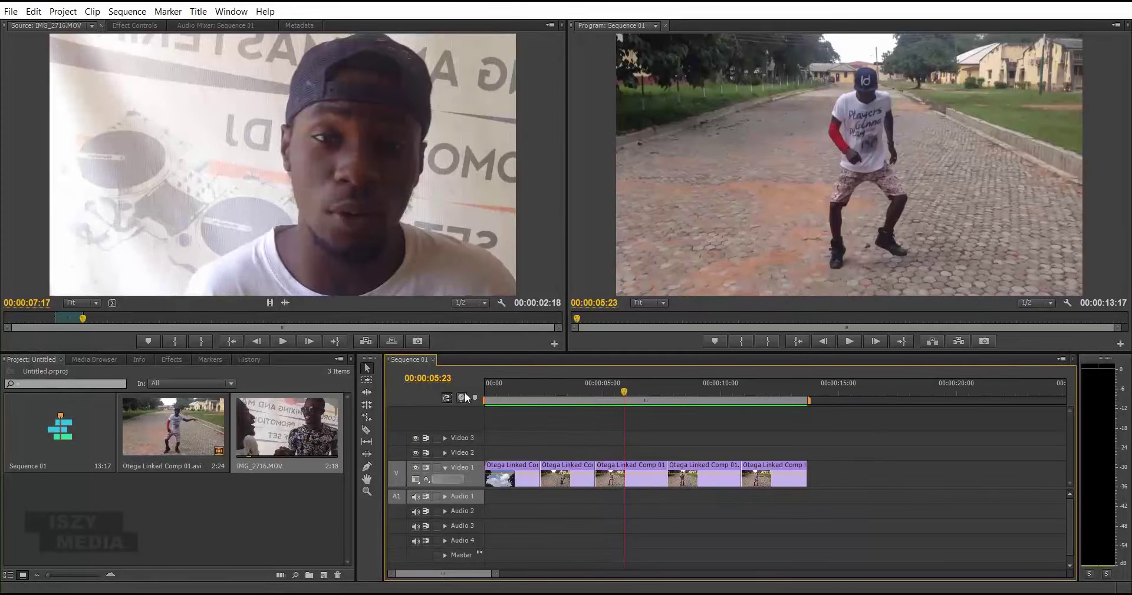
Overwrite the IMG_2716.MOV range into Sequence 01 twice, undo both, and park the playhead near 00:00:07:03.
{"action": "left_click", "coordinate": [390, 342]}
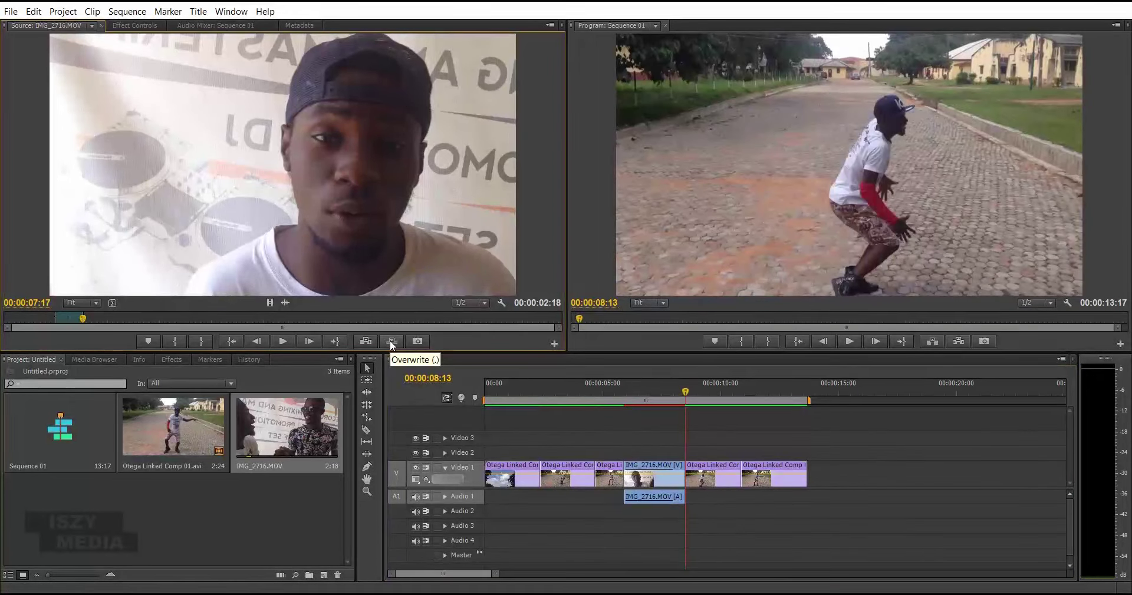
{"action": "key", "text": "ctrl+z"}
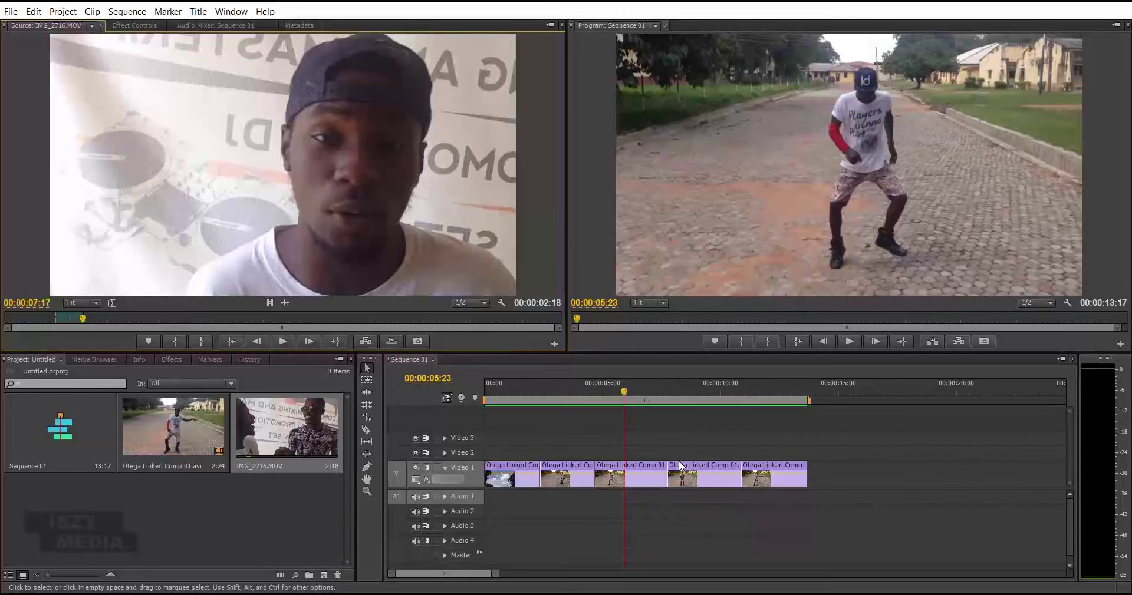
{"action": "left_click", "coordinate": [392, 342]}
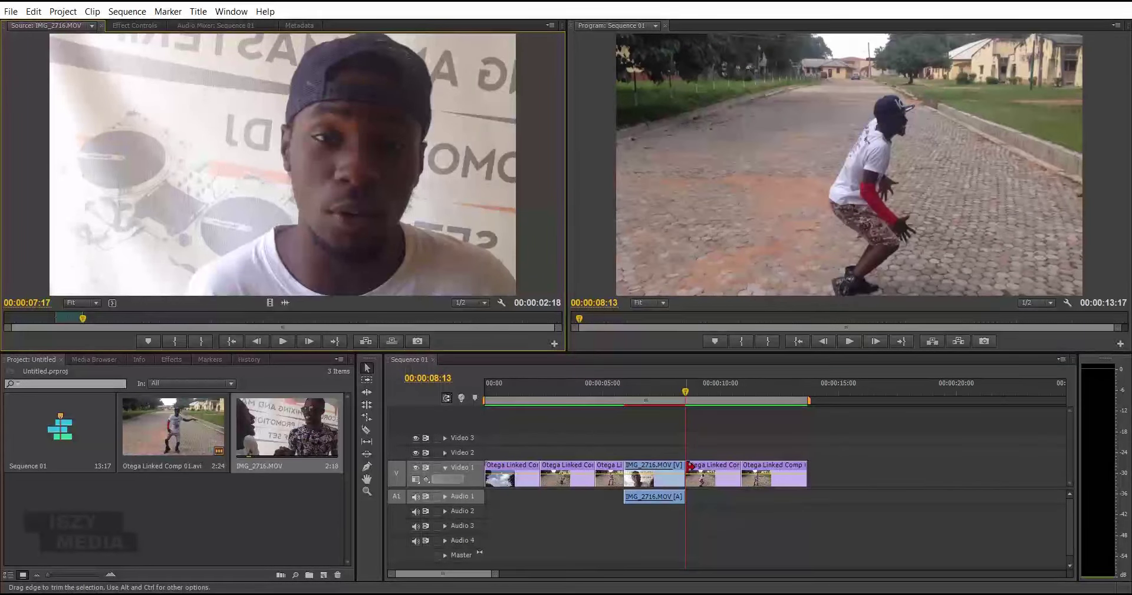
{"action": "mouse_move", "coordinate": [680, 477]}
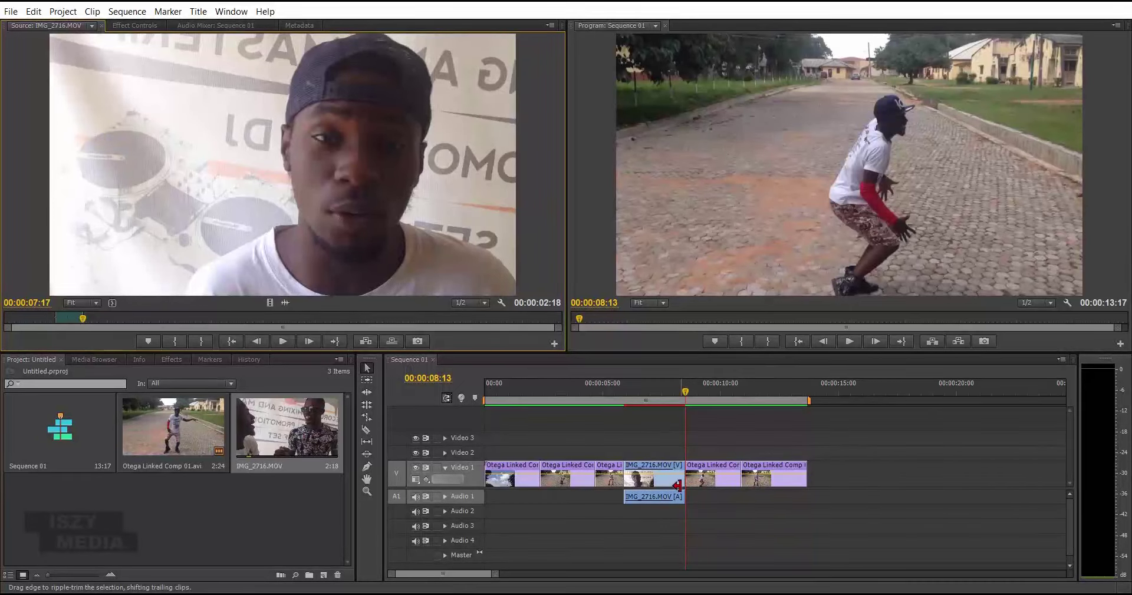
{"action": "key", "text": "ctrl+z"}
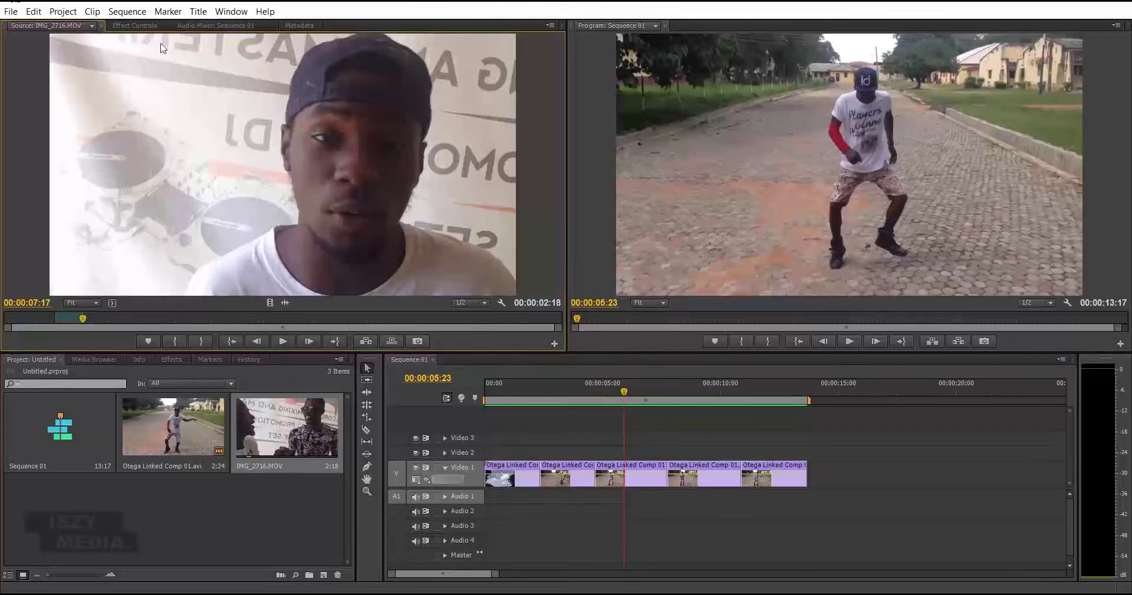
{"action": "left_click_drag", "start_coordinate": [623, 392], "coordinate": [650, 393]}
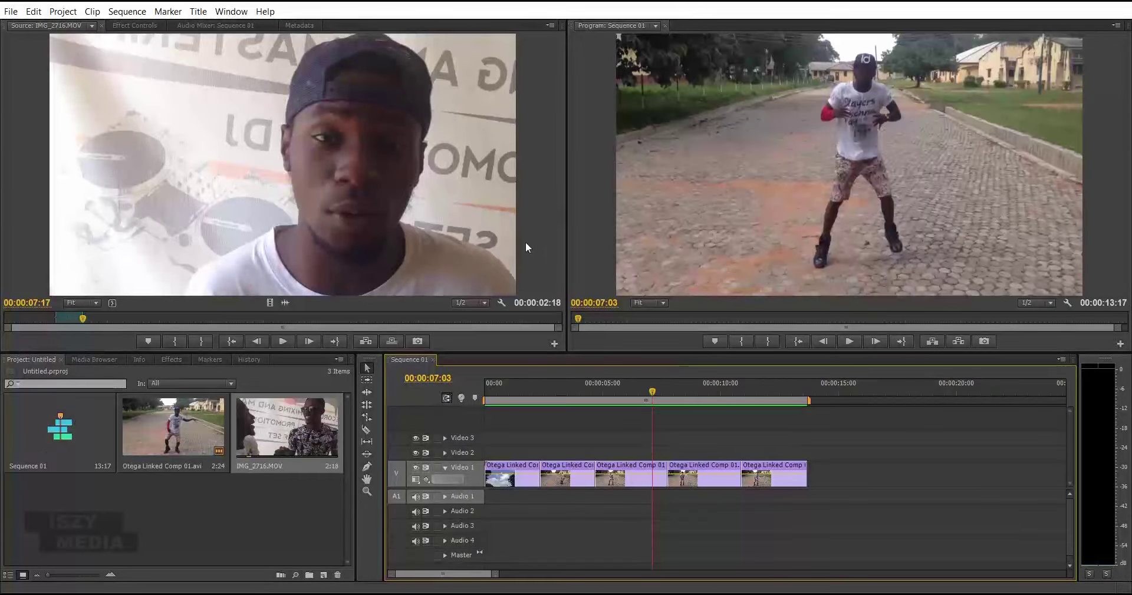
Export the IMG_2716.MOV frame as JPEG still IMG_2716.MOV.Still001 into the Desktop's Dr mir folder.
{"action": "left_click", "coordinate": [417, 341]}
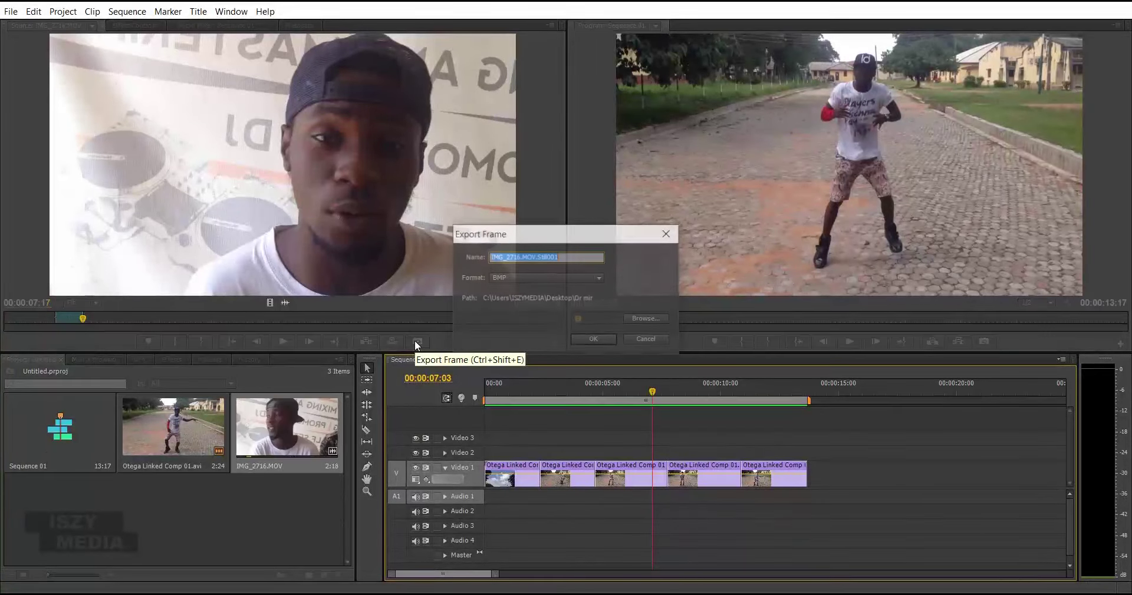
{"action": "left_click", "coordinate": [574, 278]}
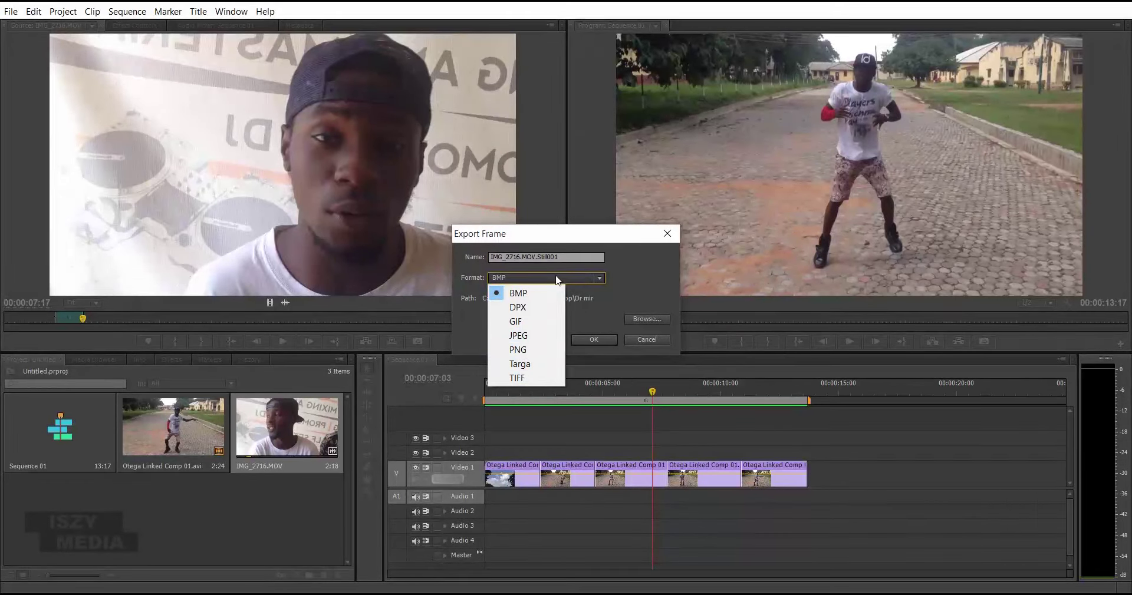
{"action": "left_click", "coordinate": [525, 337]}
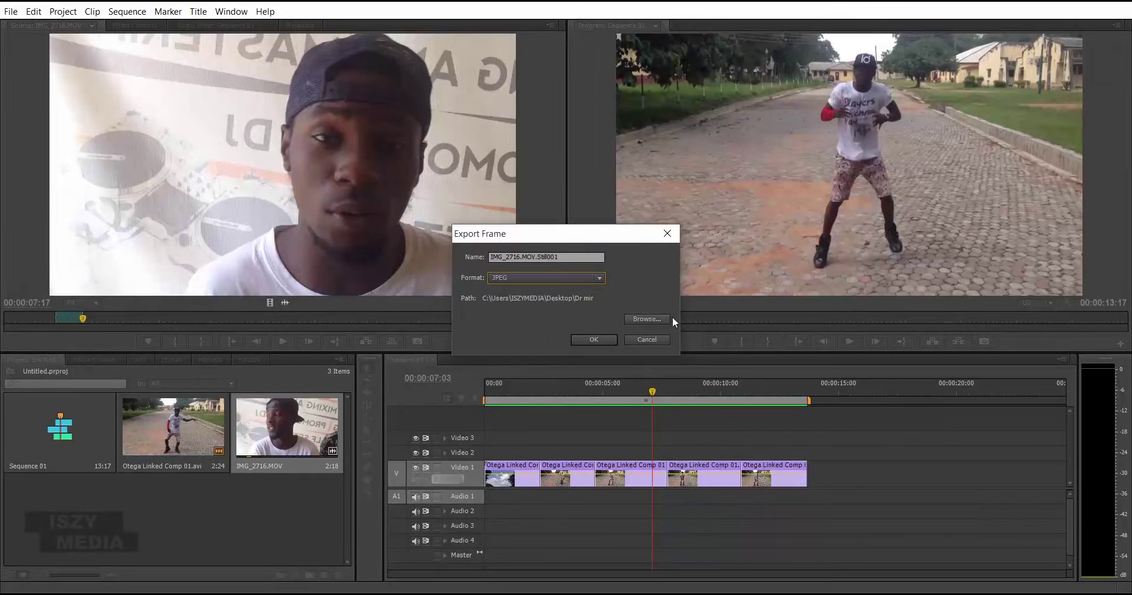
{"action": "left_click", "coordinate": [646, 319]}
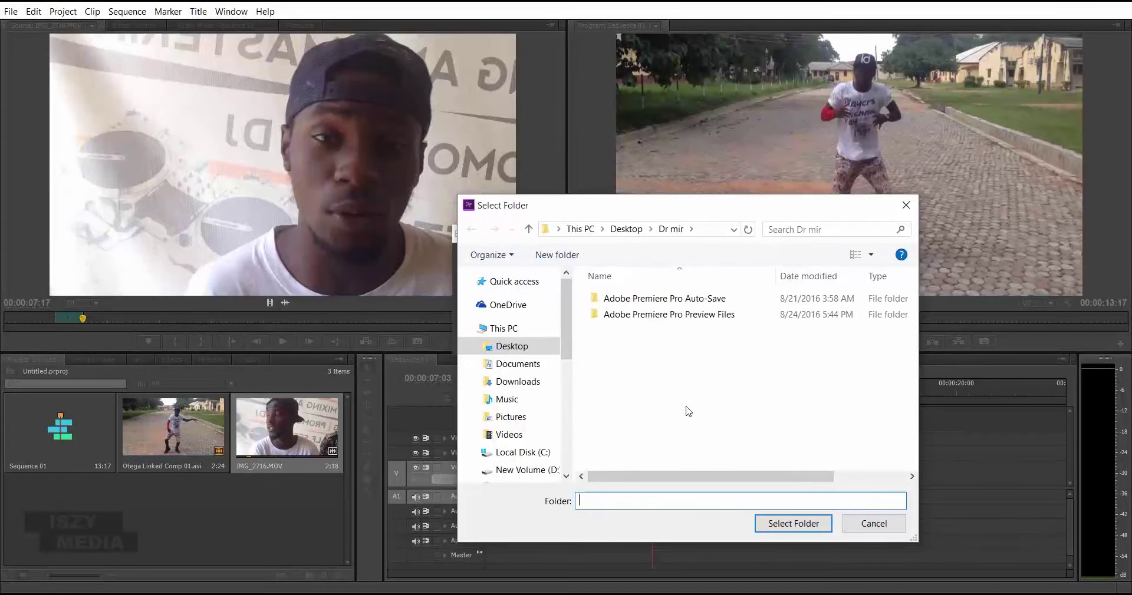
{"action": "left_click", "coordinate": [791, 524]}
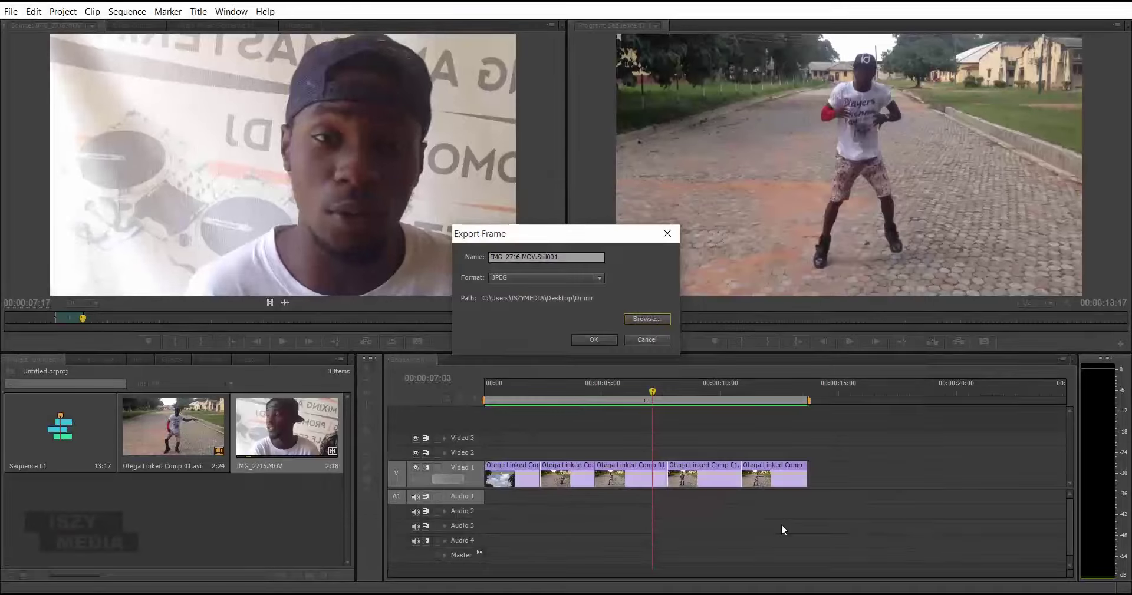
{"action": "left_click", "coordinate": [596, 343]}
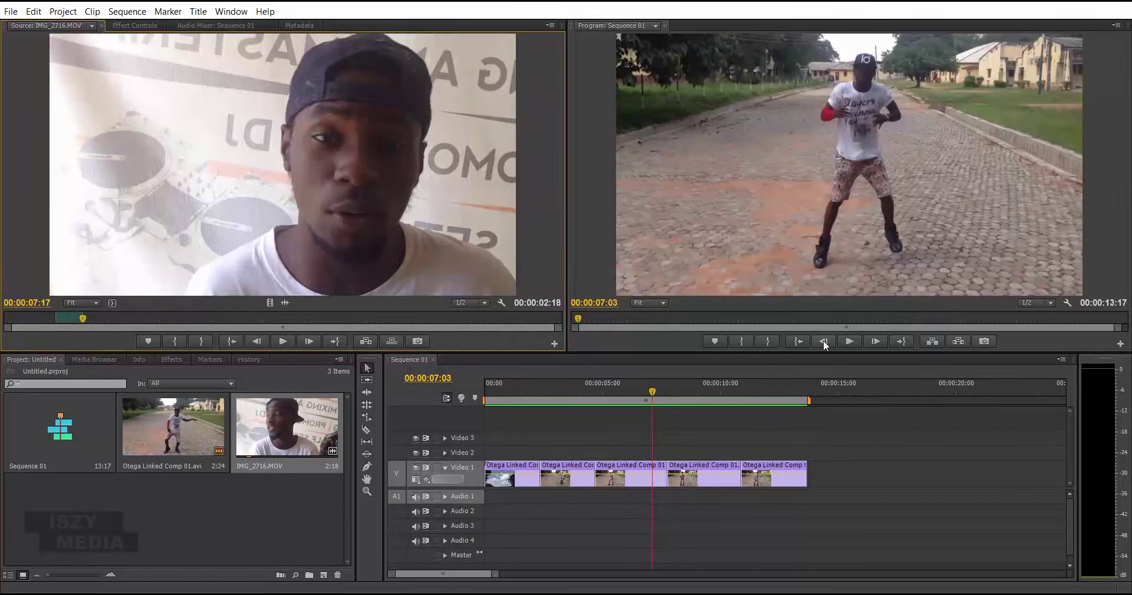
{"action": "left_click", "coordinate": [367, 393]}
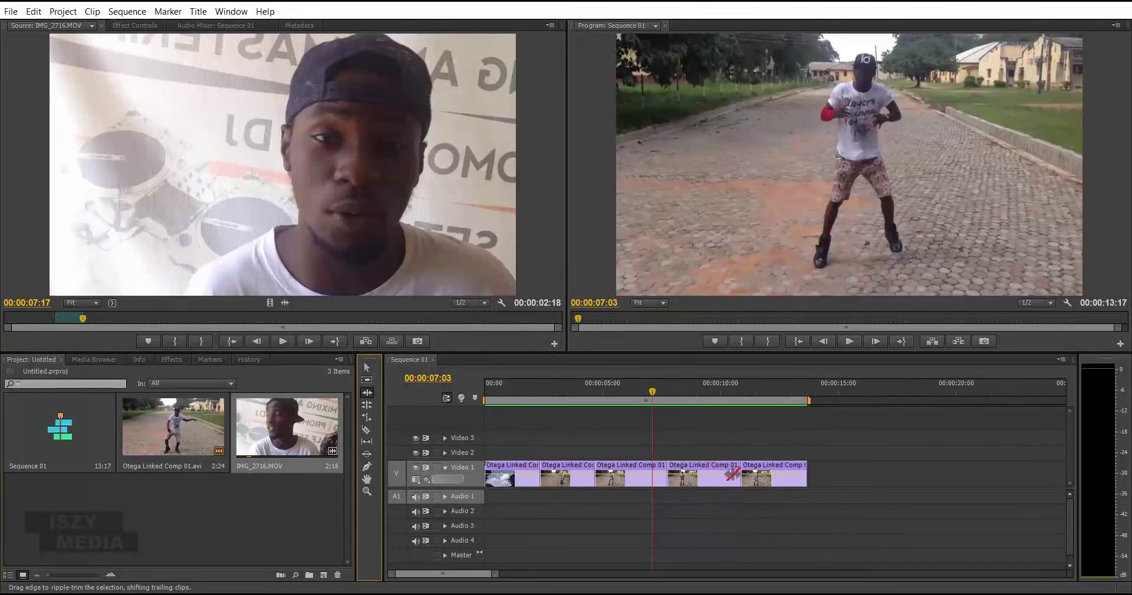
{"action": "left_click_drag", "start_coordinate": [741, 474], "coordinate": [775, 470]}
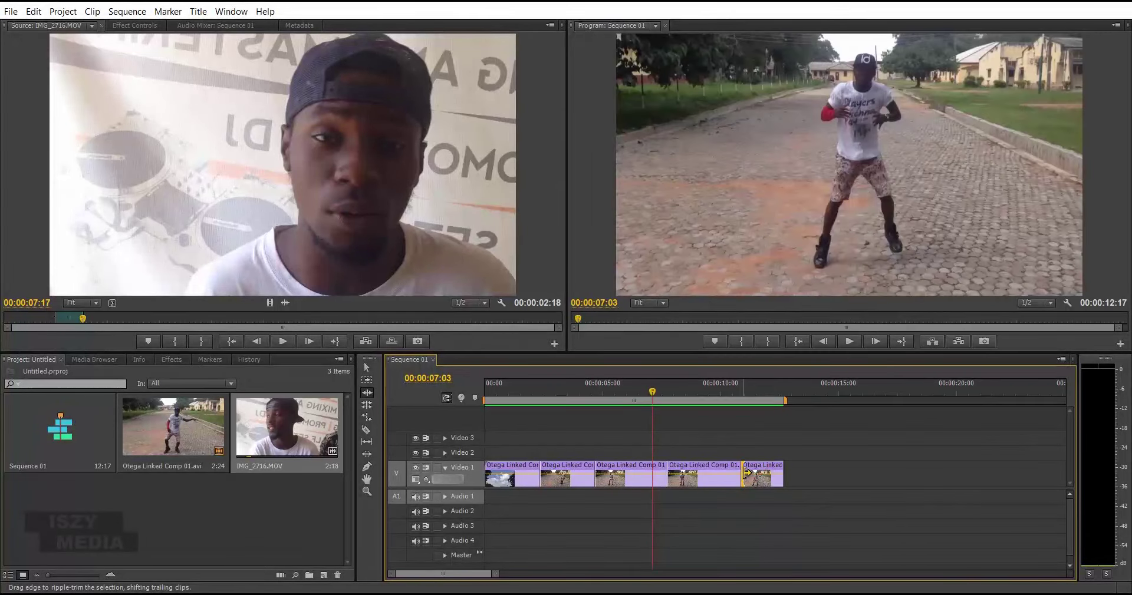
{"action": "key", "text": "ctrl+z"}
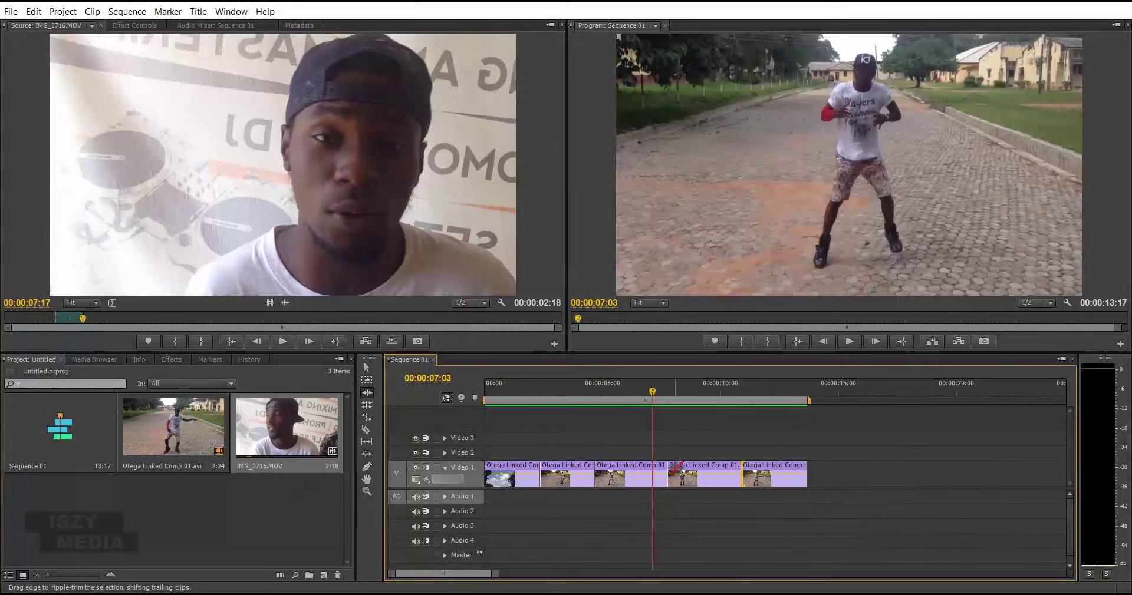
{"action": "right_click", "coordinate": [697, 473]}
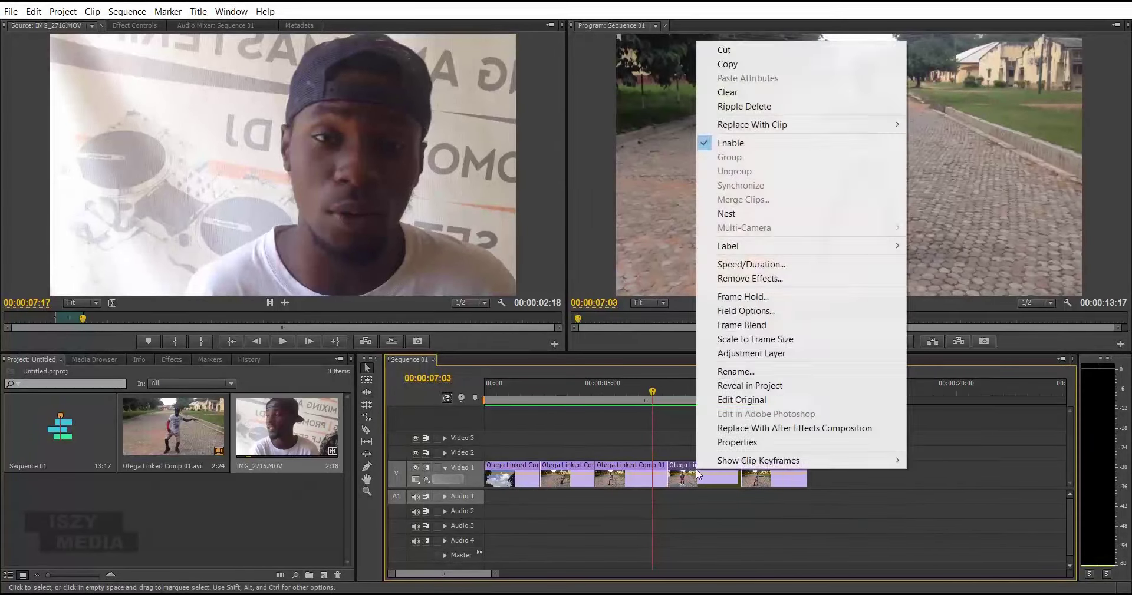
{"action": "left_click", "coordinate": [722, 86]}
{"action": "right_click", "coordinate": [696, 470]}
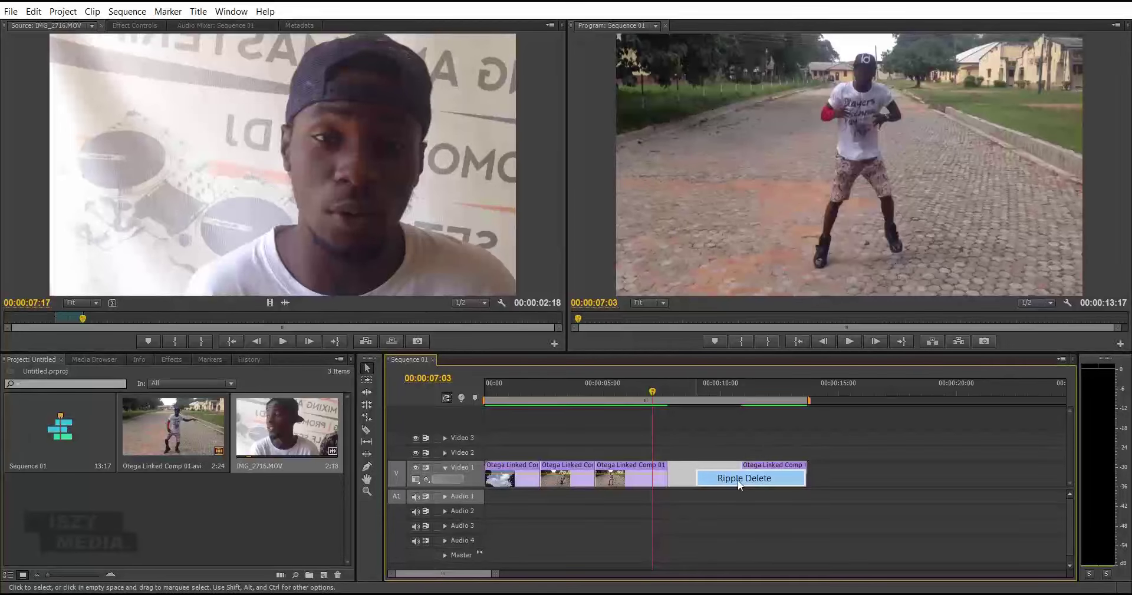
{"action": "key", "text": "Escape"}
{"action": "key", "text": "Delete"}
{"action": "left_click", "coordinate": [367, 392]}
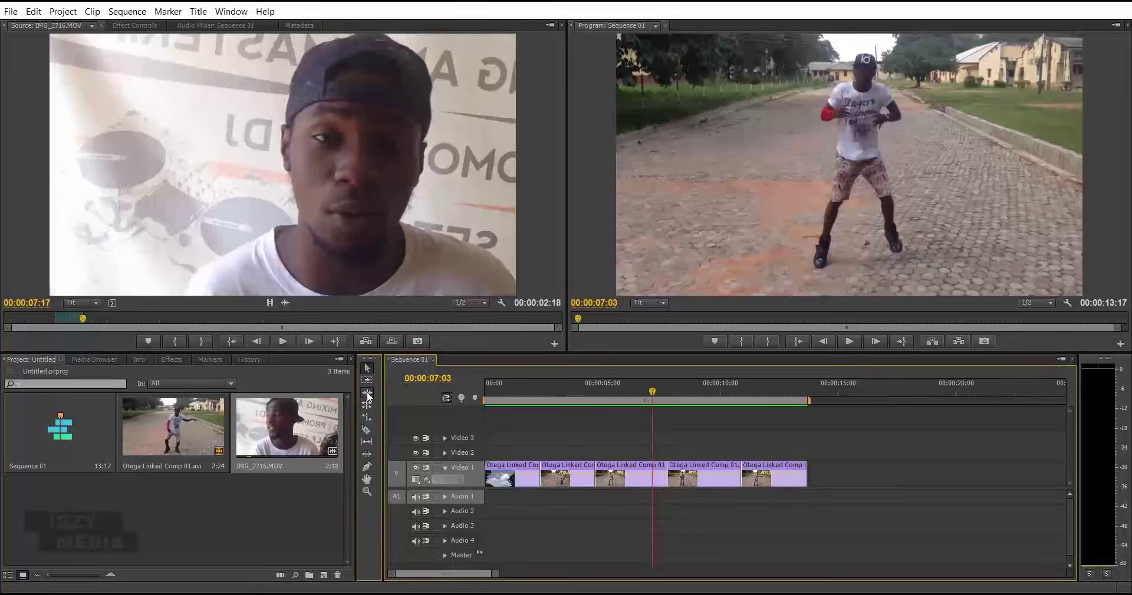
{"action": "left_click", "coordinate": [737, 466]}
{"action": "left_click_drag", "start_coordinate": [736, 467], "coordinate": [693, 466]}
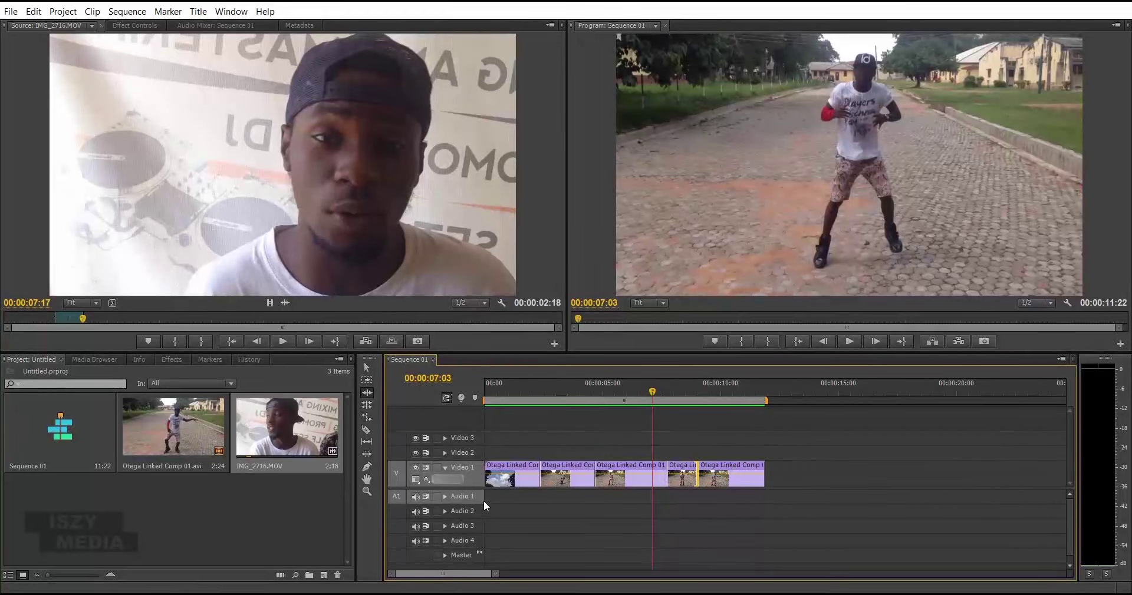
{"action": "key", "text": "ctrl+z"}
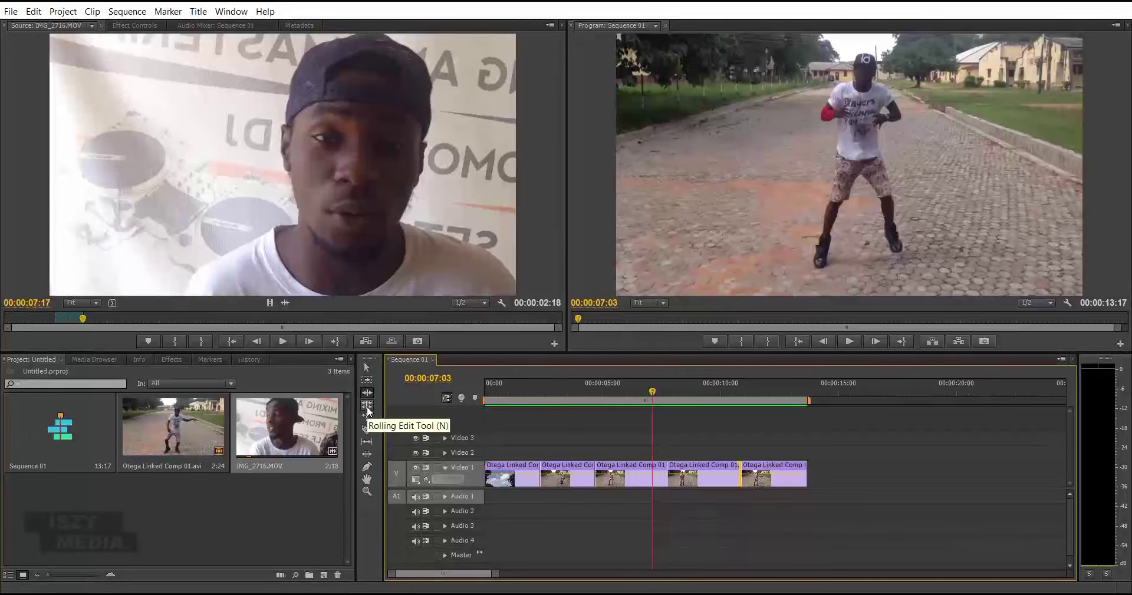
Roll the cut between clips two and three and preview it from 00:00:04:01.
{"action": "left_click", "coordinate": [367, 406]}
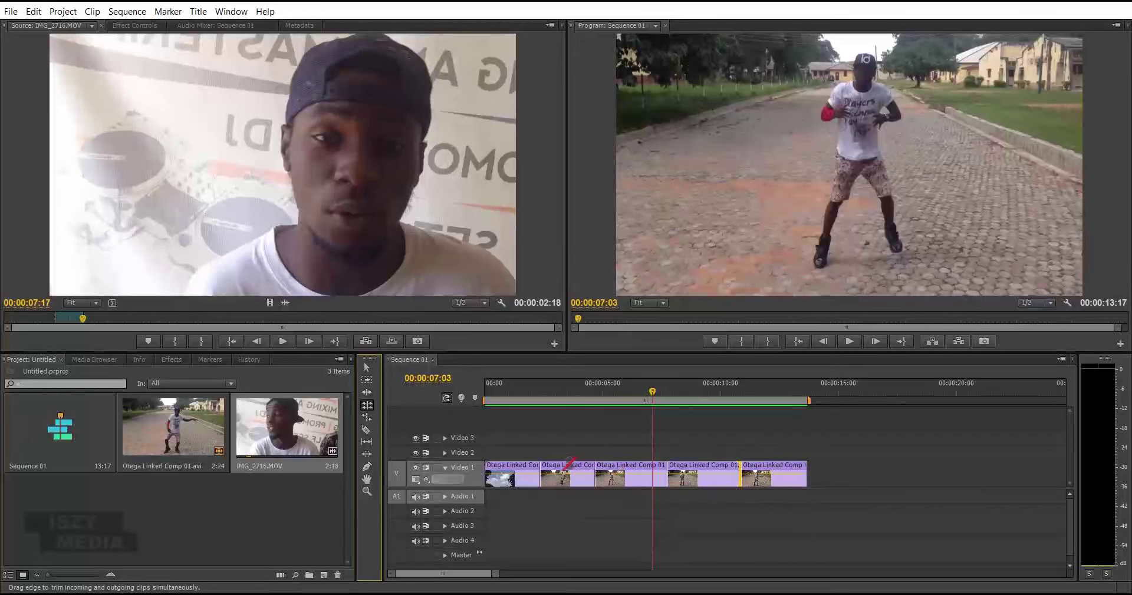
{"action": "mouse_move", "coordinate": [595, 473]}
{"action": "left_mouse_down"}
{"action": "mouse_move", "coordinate": [562, 475]}
{"action": "mouse_move", "coordinate": [593, 482]}
{"action": "left_mouse_up"}
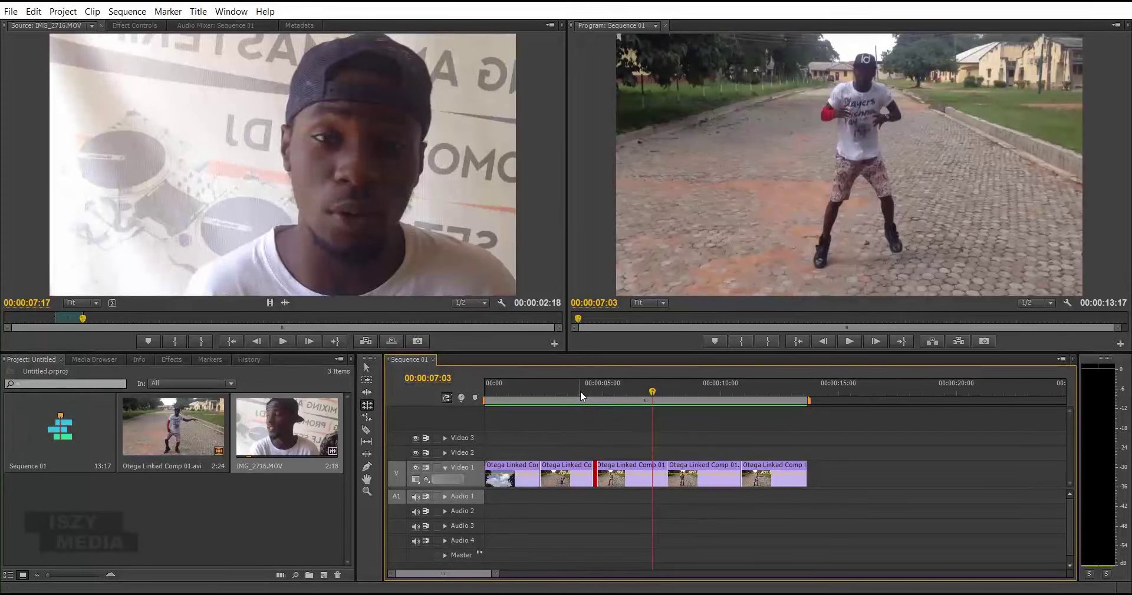
{"action": "left_click", "coordinate": [581, 391]}
{"action": "key", "text": "space"}
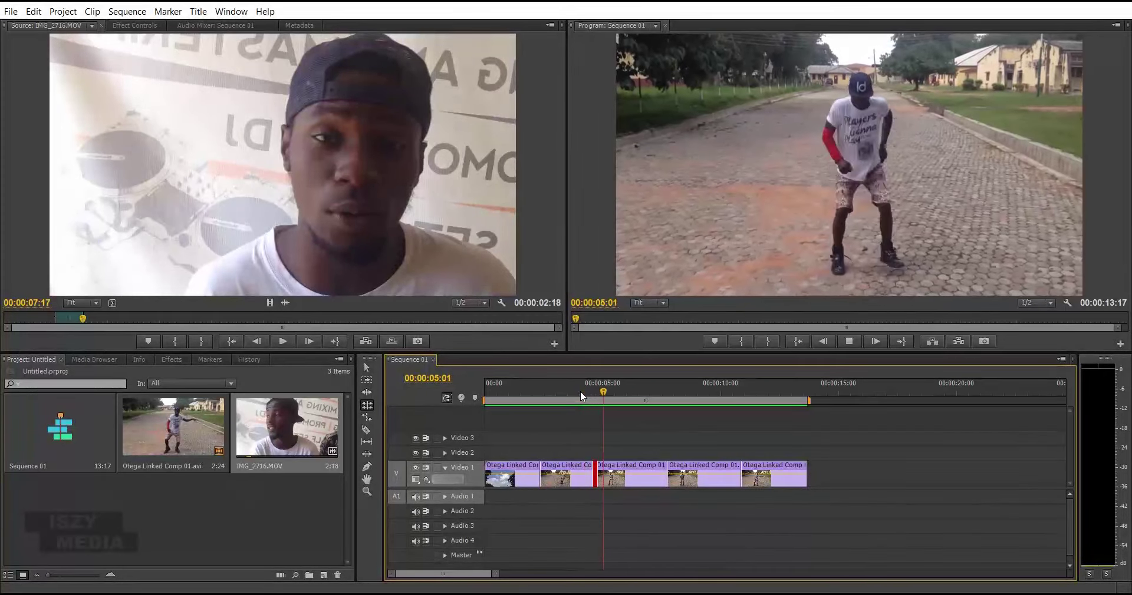
{"action": "left_click", "coordinate": [580, 391]}
{"action": "key", "text": "space"}
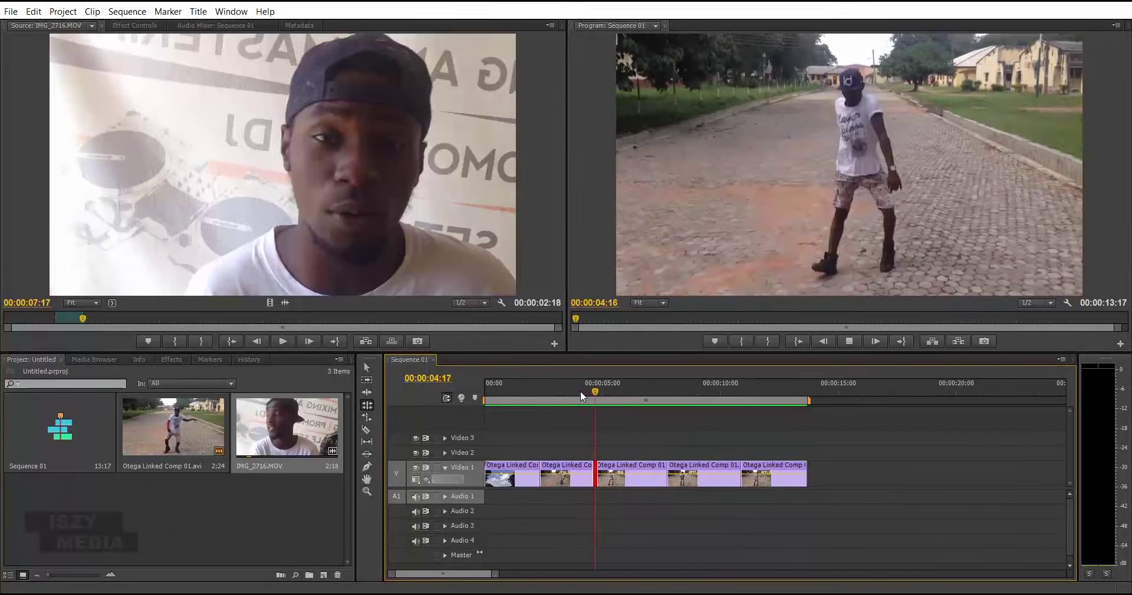
{"action": "left_click", "coordinate": [580, 391]}
{"action": "key", "text": "space"}
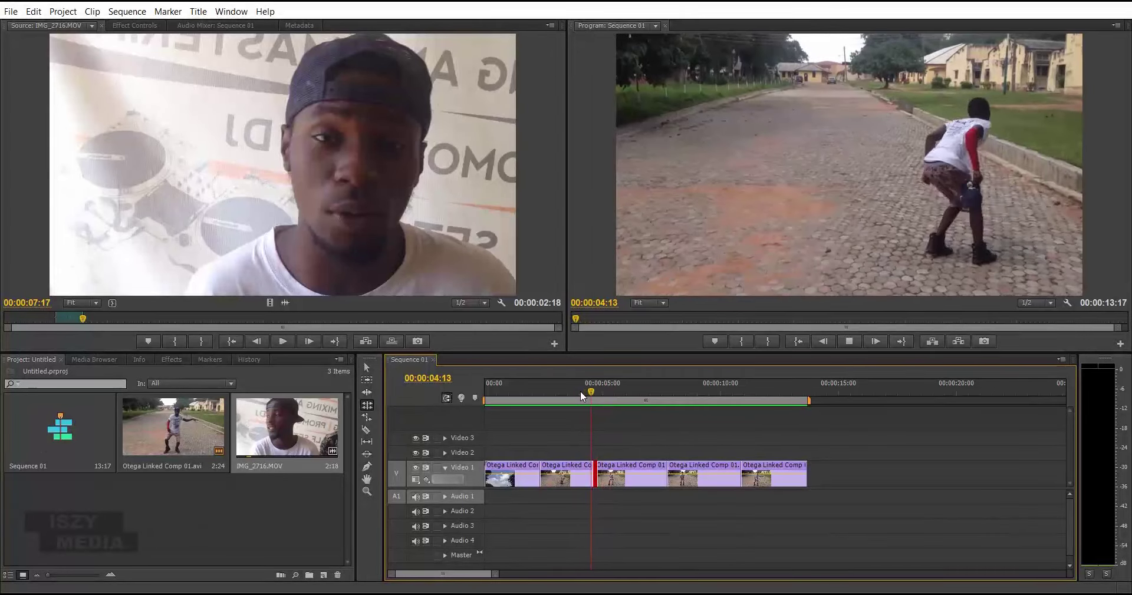
{"action": "key", "text": "space"}
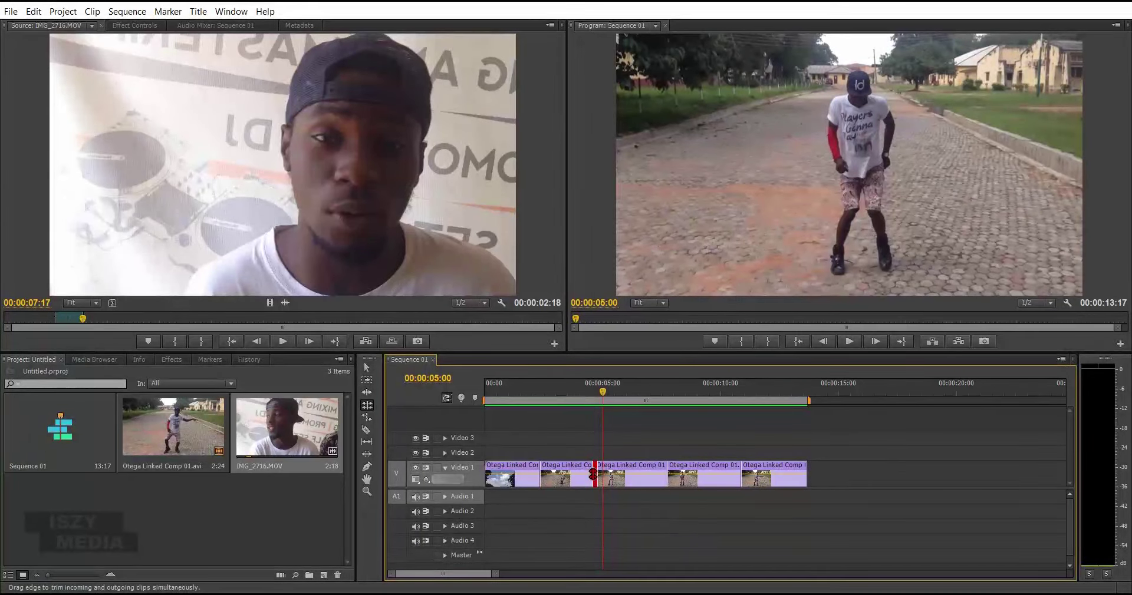
Roll the same cut 00:00:01:21 further left, preview it from 00:00:02:10, then undo that roll.
{"action": "left_click_drag", "start_coordinate": [594, 474], "coordinate": [551, 471]}
{"action": "left_click", "coordinate": [541, 395]}
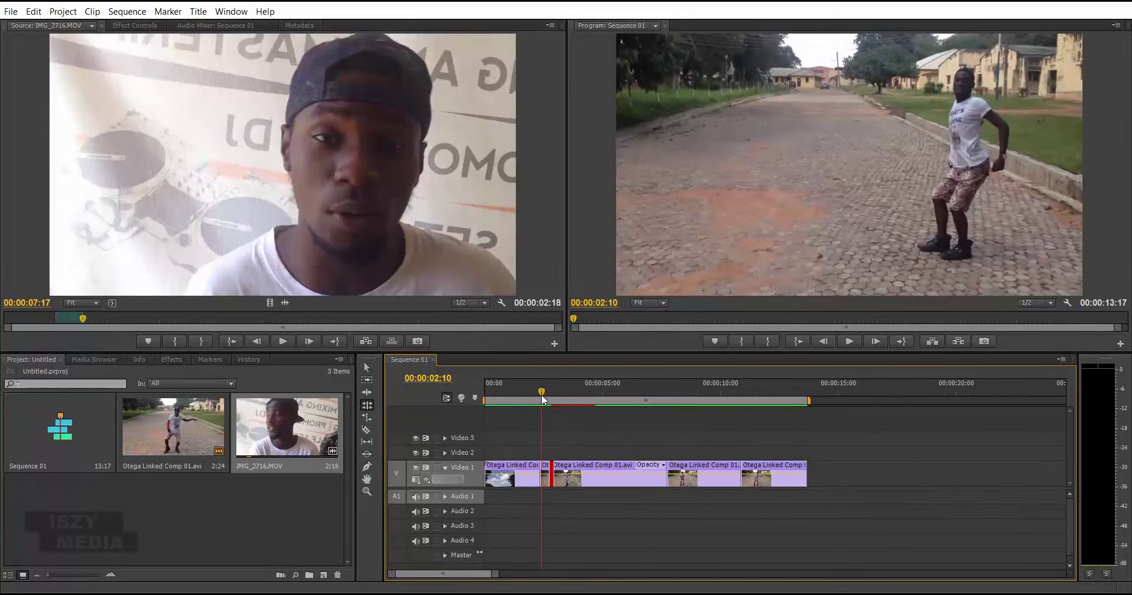
{"action": "key", "text": "space"}
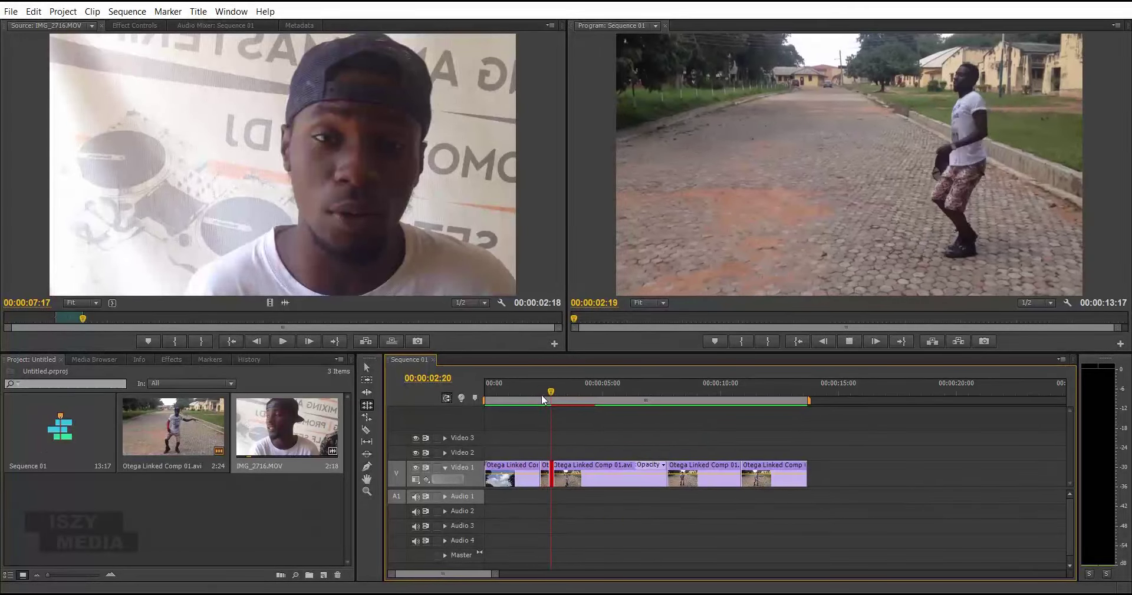
{"action": "left_click", "coordinate": [541, 394]}
{"action": "key", "text": "space"}
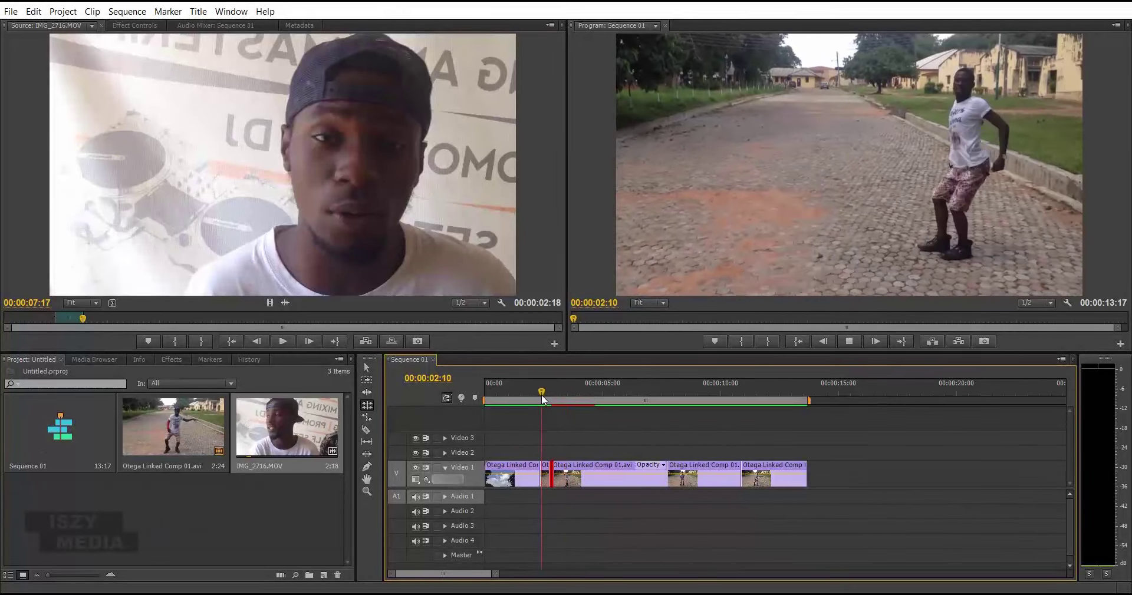
{"action": "left_click", "coordinate": [541, 394]}
{"action": "key", "text": "ctrl+z"}
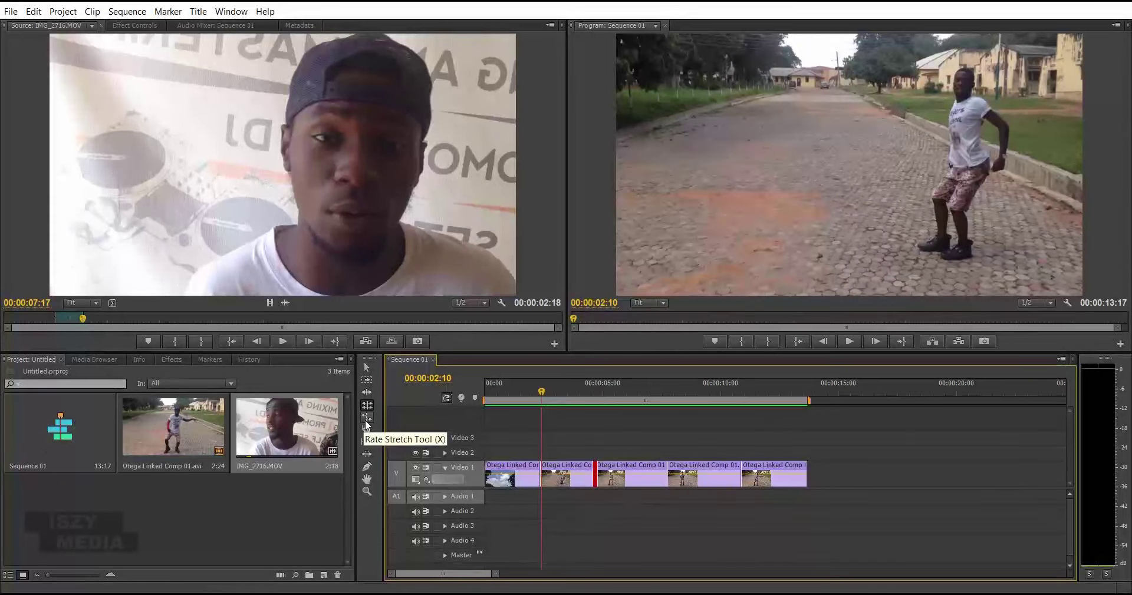
With the Selection tool, drag the last Video 1 clip right, leaving a gap from 13:17 to 16:11.
{"action": "left_click", "coordinate": [778, 385]}
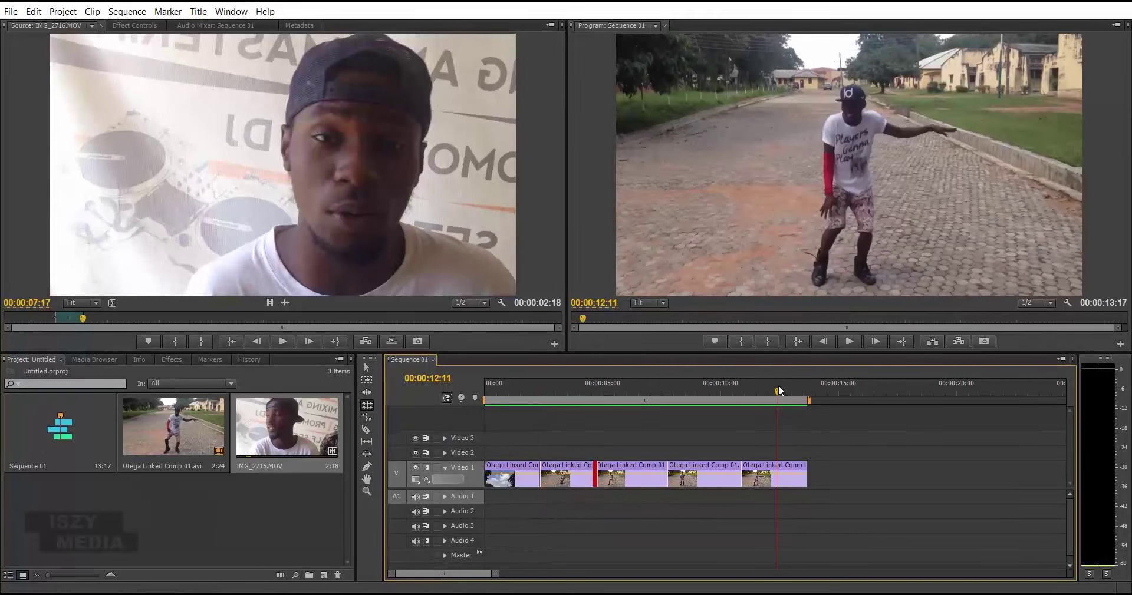
{"action": "key", "text": "v"}
{"action": "left_click", "coordinate": [764, 470]}
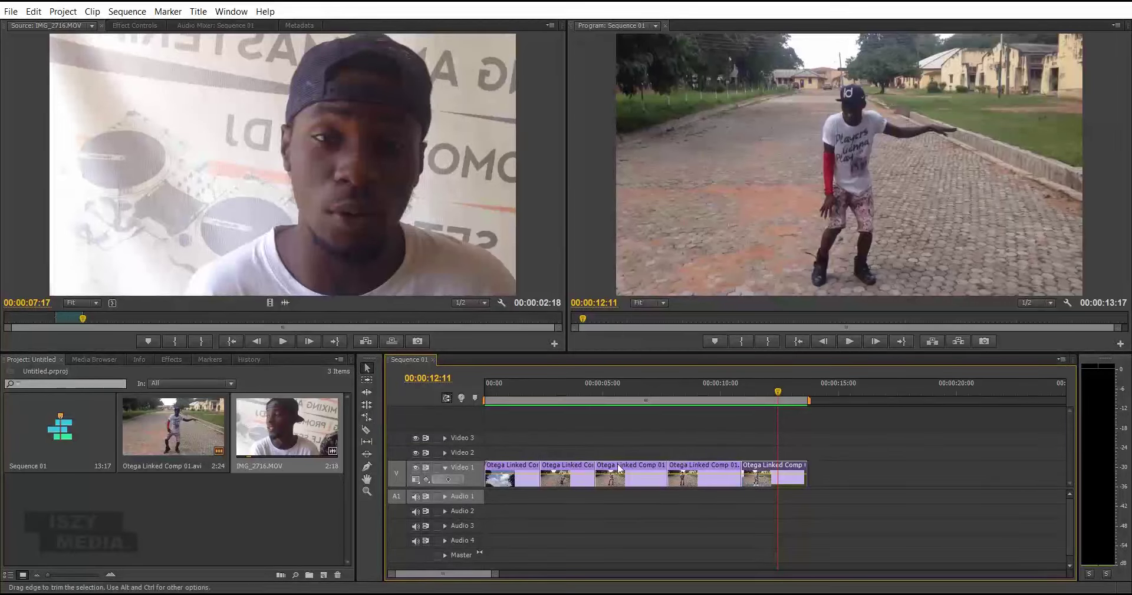
{"action": "left_click_drag", "start_coordinate": [766, 469], "coordinate": [830, 471]}
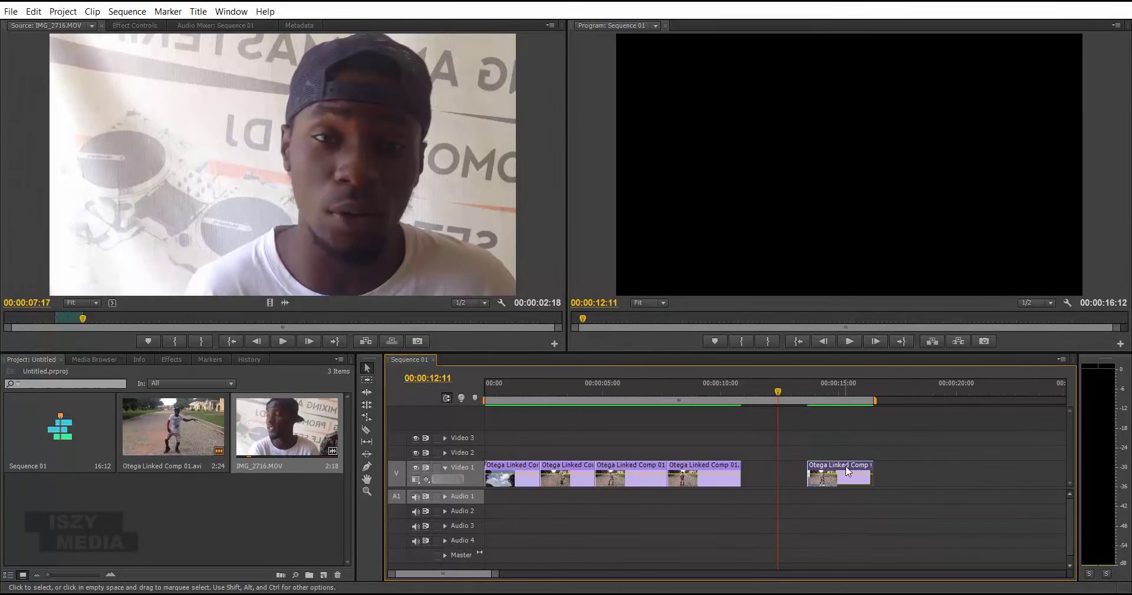
{"action": "left_click", "coordinate": [840, 384]}
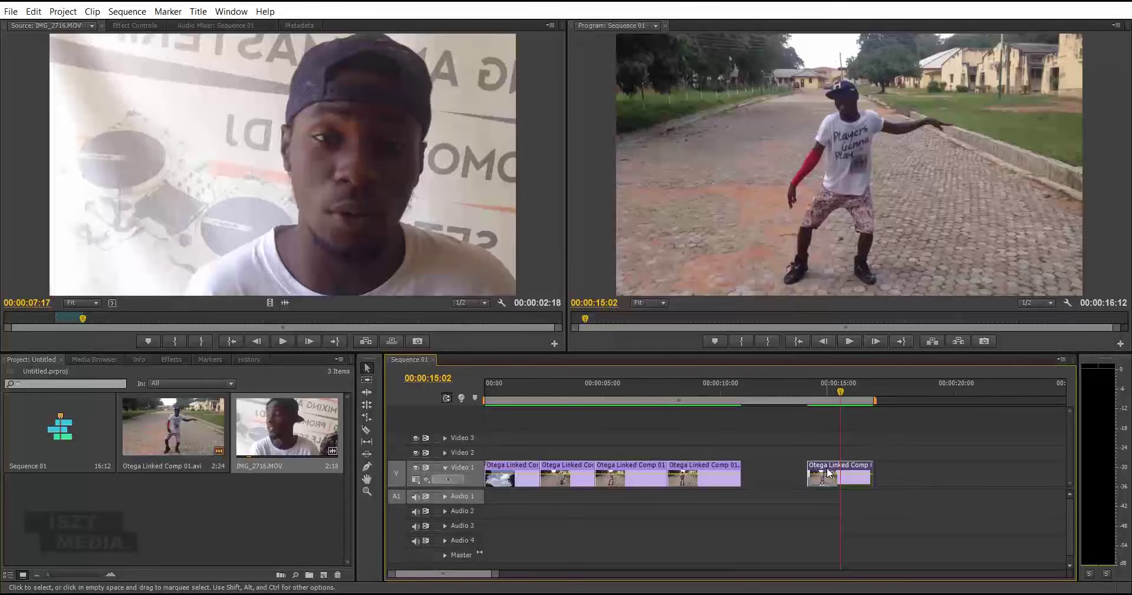
{"action": "left_click", "coordinate": [366, 416]}
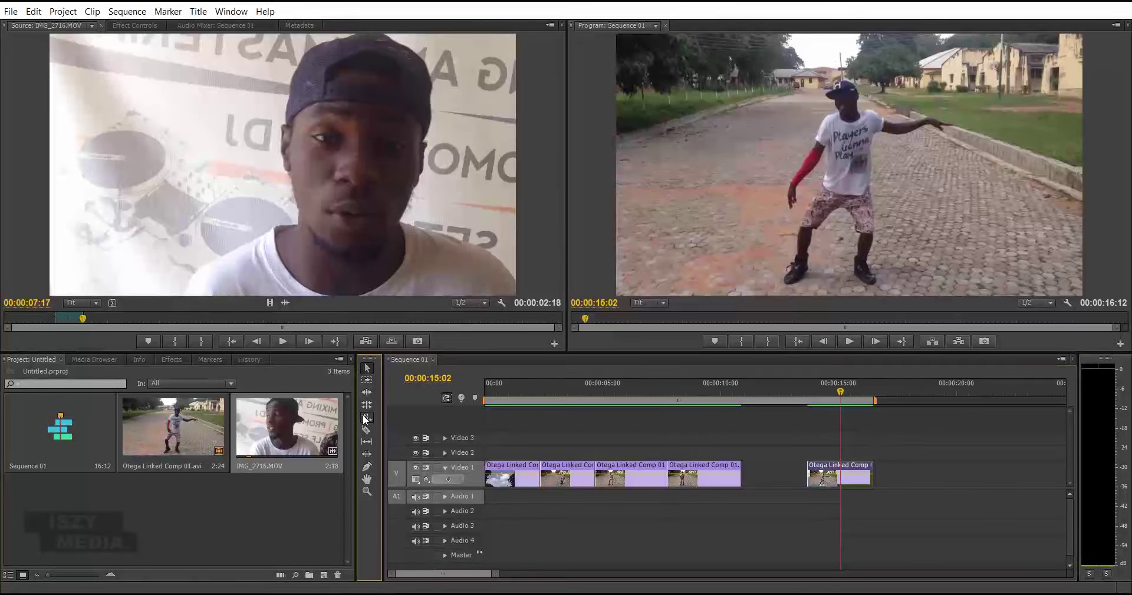
Rate-stretch the last clip longer, then shorter, then exactly into the gap so the sequence ends at 13:17.
{"action": "left_click", "coordinate": [874, 468]}
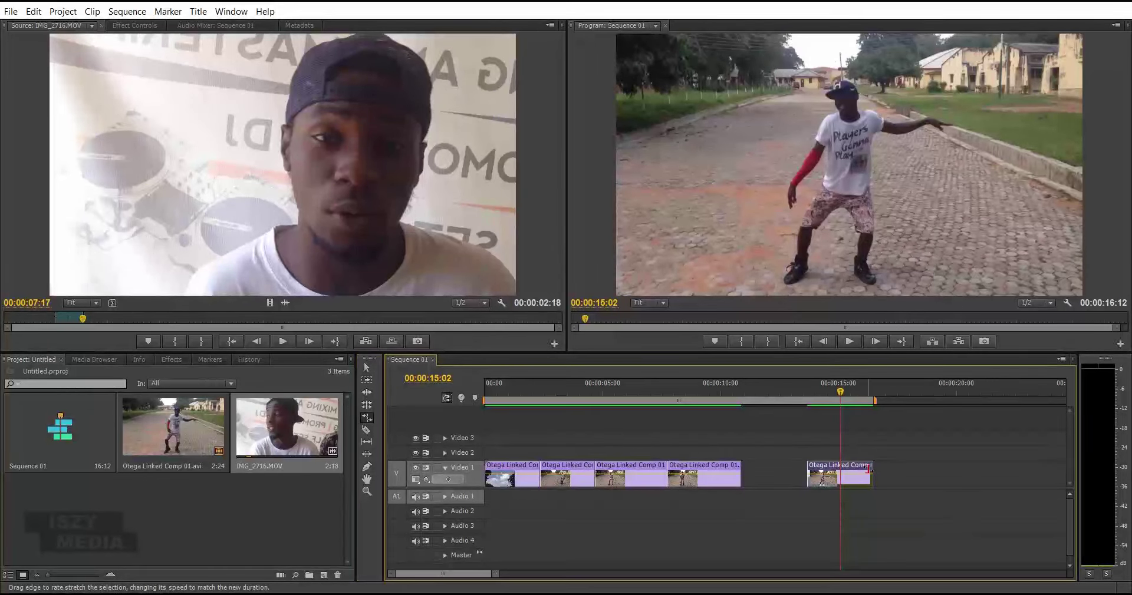
{"action": "left_click_drag", "start_coordinate": [861, 465], "coordinate": [1003, 470]}
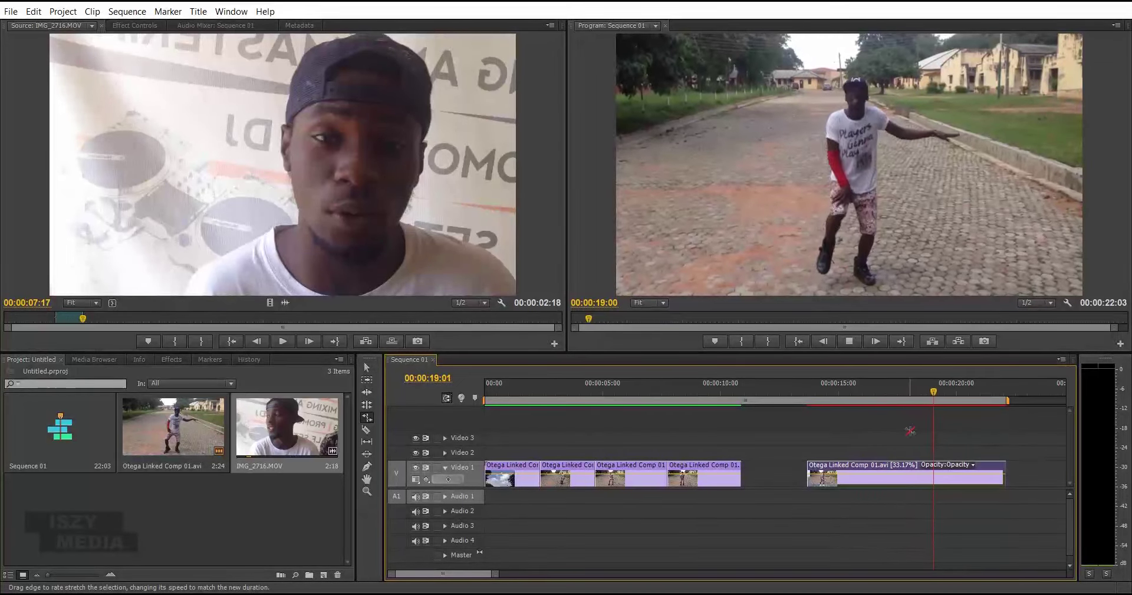
{"action": "key", "text": "space"}
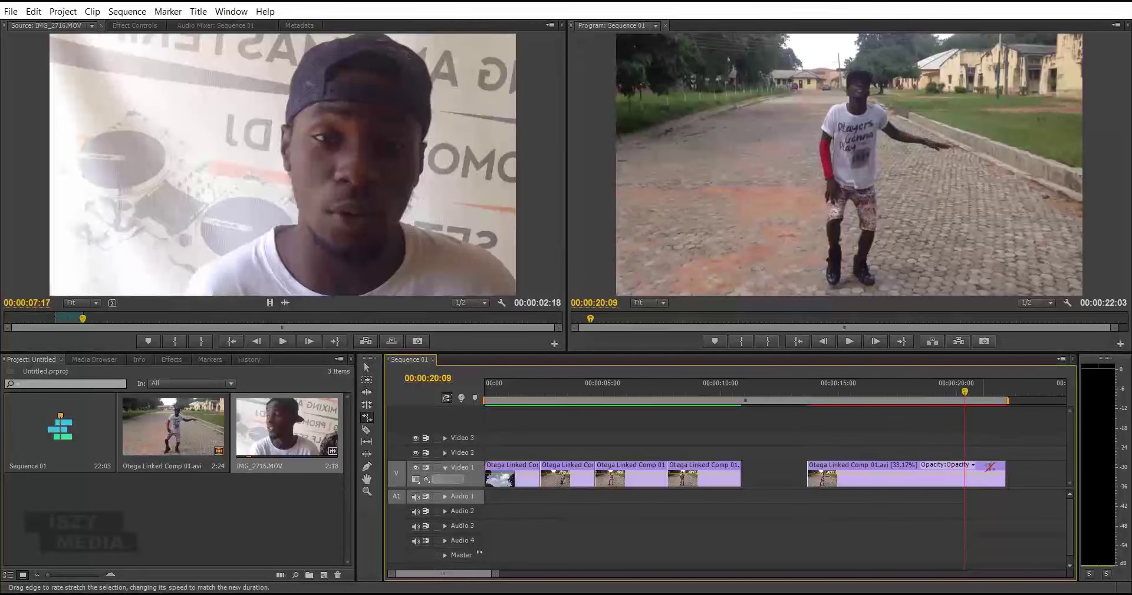
{"action": "left_click_drag", "start_coordinate": [1005, 477], "coordinate": [817, 474]}
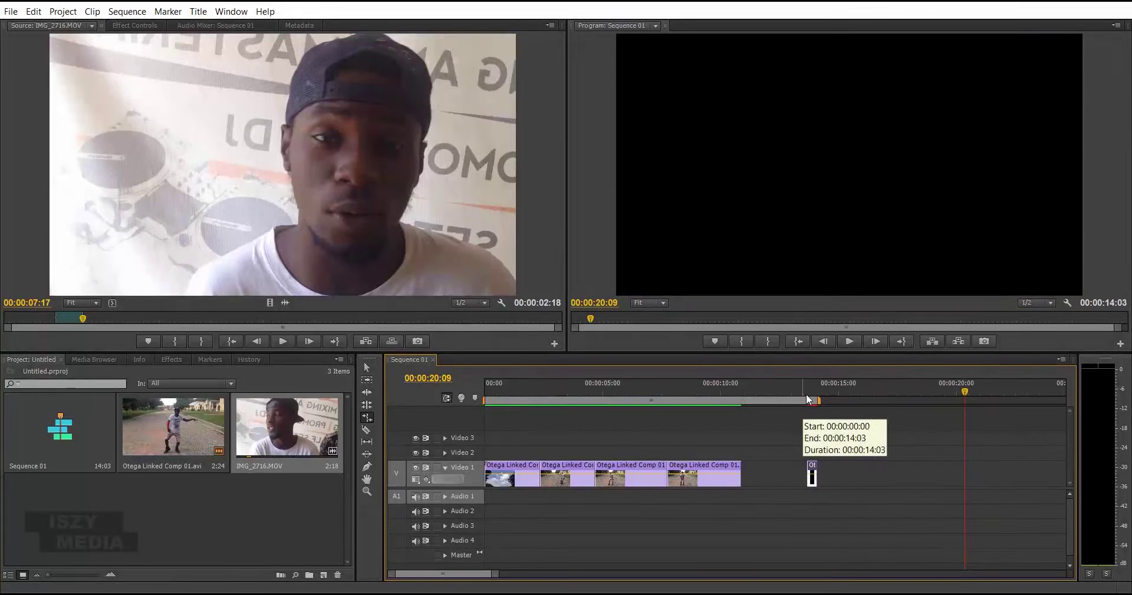
{"action": "left_click", "coordinate": [809, 392]}
{"action": "key", "text": "space"}
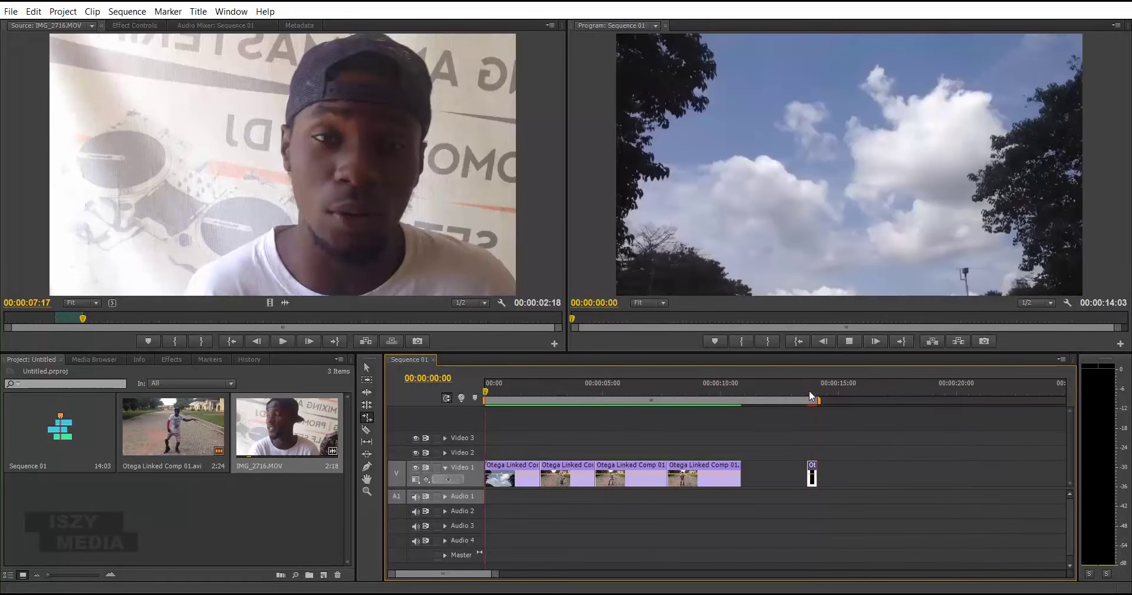
{"action": "left_click", "coordinate": [809, 390]}
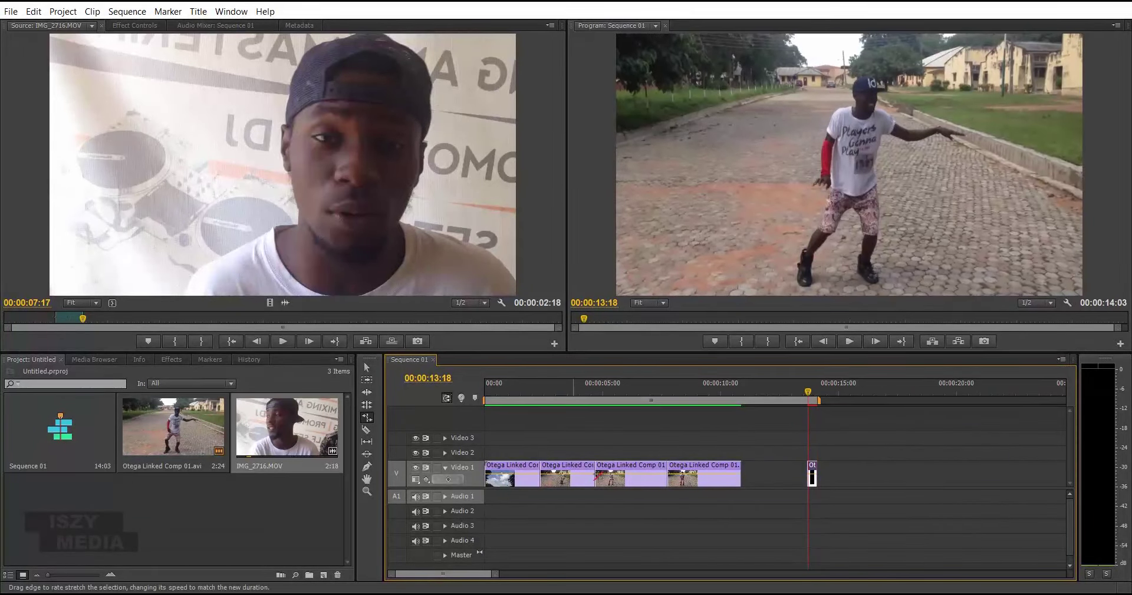
{"action": "left_click_drag", "start_coordinate": [808, 474], "coordinate": [741, 474]}
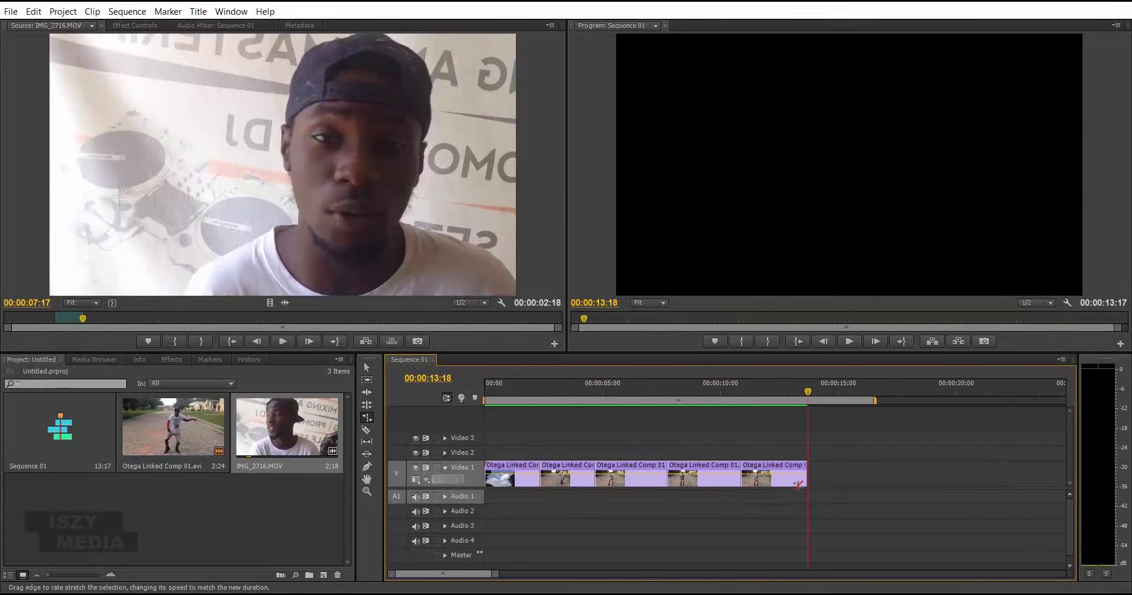
{"action": "left_click", "coordinate": [370, 428]}
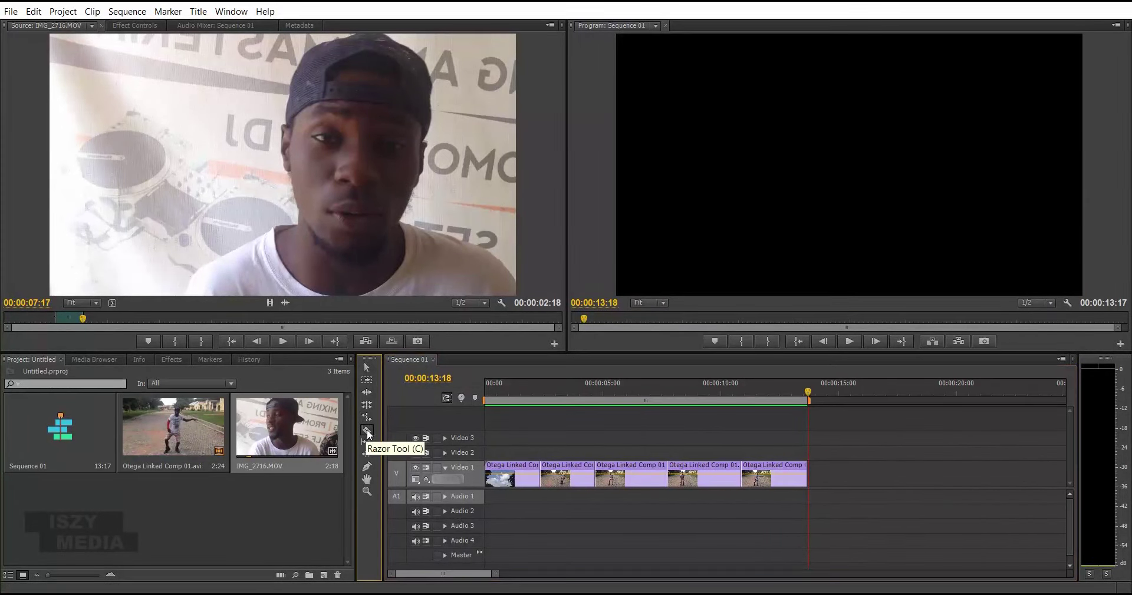
With the Razor tool active, bring the playhead to 00:00:05:19, zooming the timeline in and out.
{"action": "left_click", "coordinate": [367, 432]}
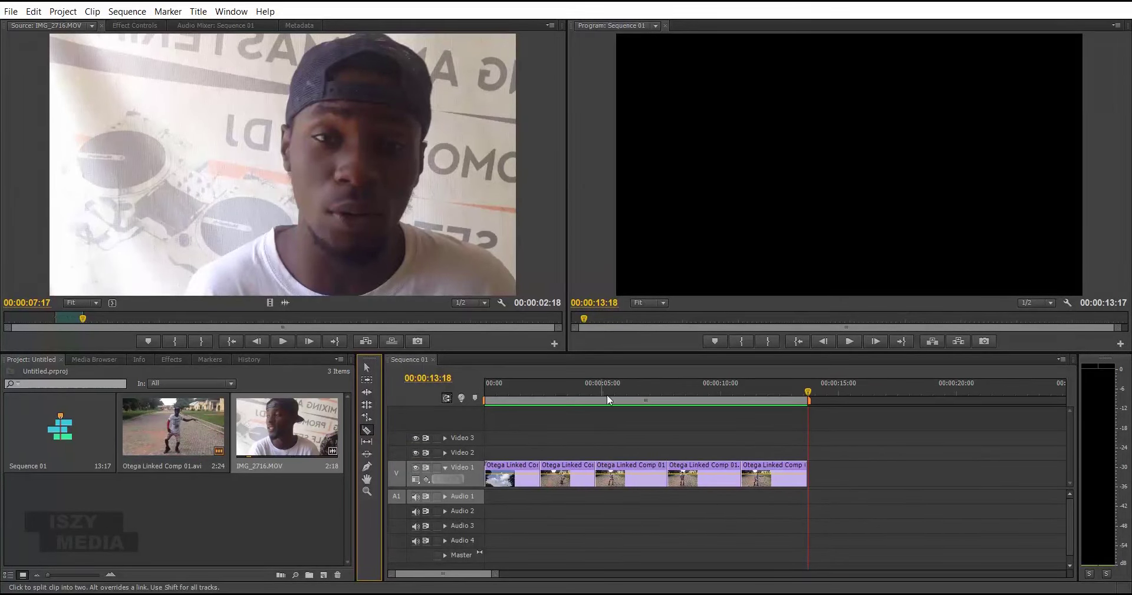
{"action": "left_click", "coordinate": [629, 388]}
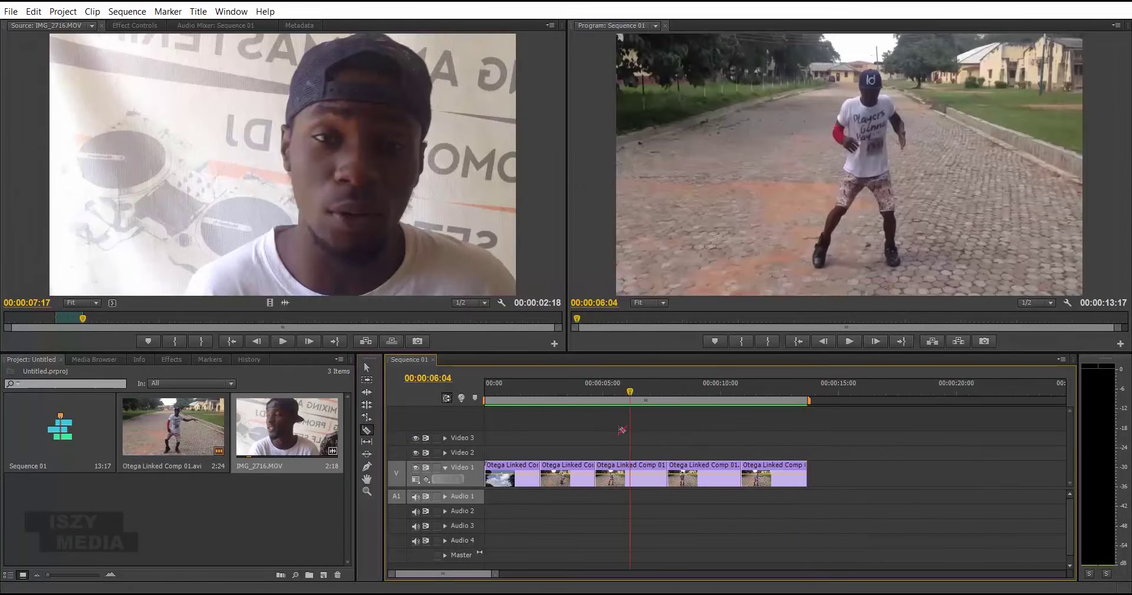
{"action": "left_click", "coordinate": [368, 431]}
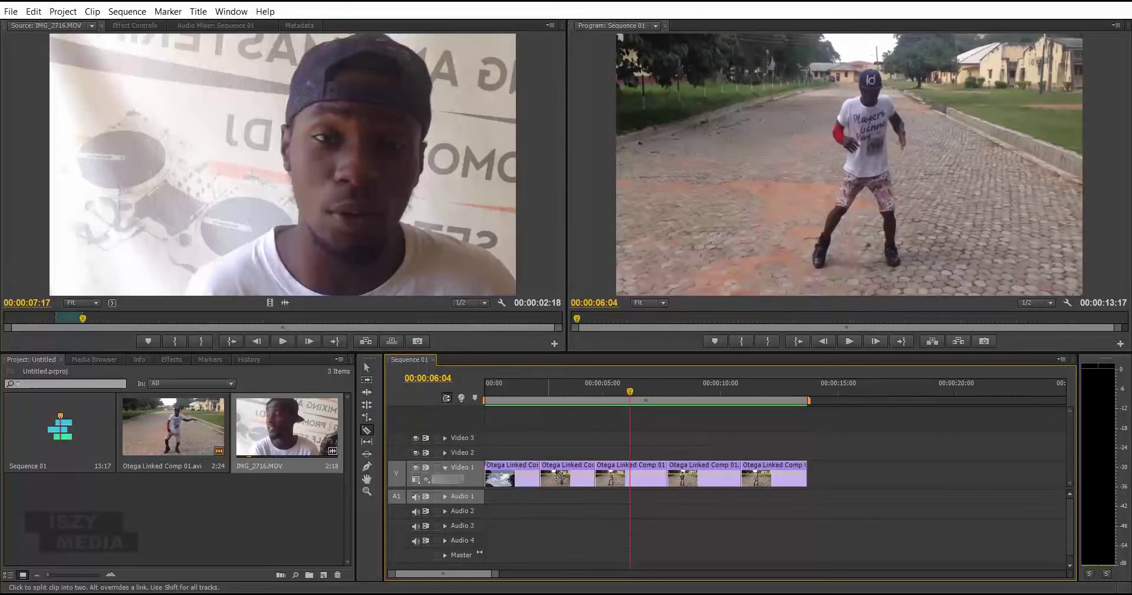
{"action": "left_click", "coordinate": [625, 393]}
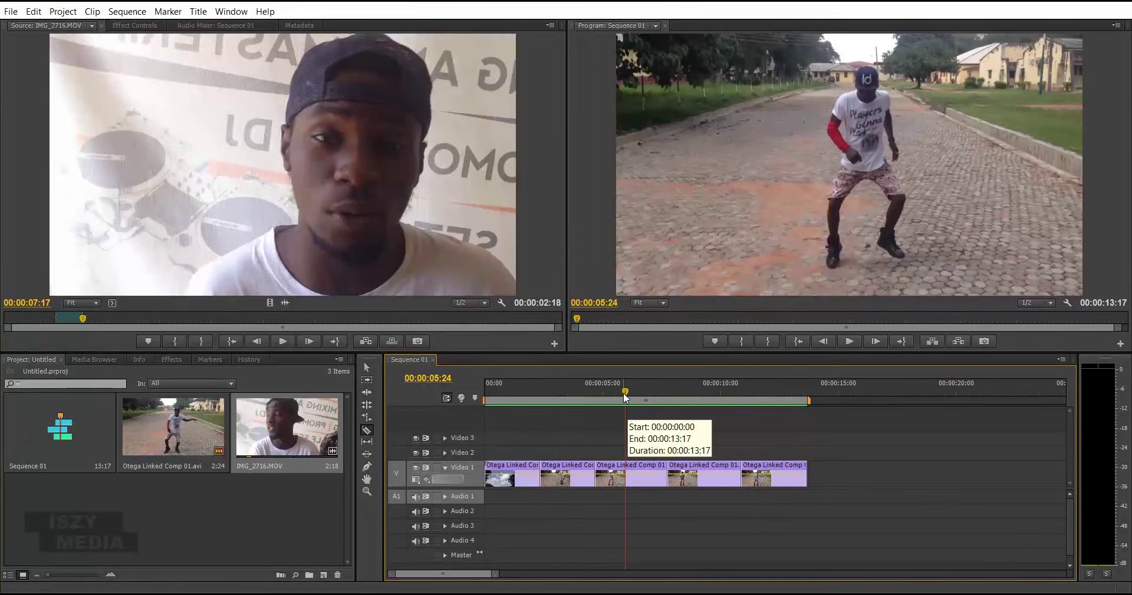
{"action": "key", "text": "="}
{"action": "key", "text": "="}
{"action": "key", "text": "="}
{"action": "left_click_drag", "start_coordinate": [778, 386], "coordinate": [740, 400]}
{"action": "key", "text": "-"}
{"action": "key", "text": "-"}
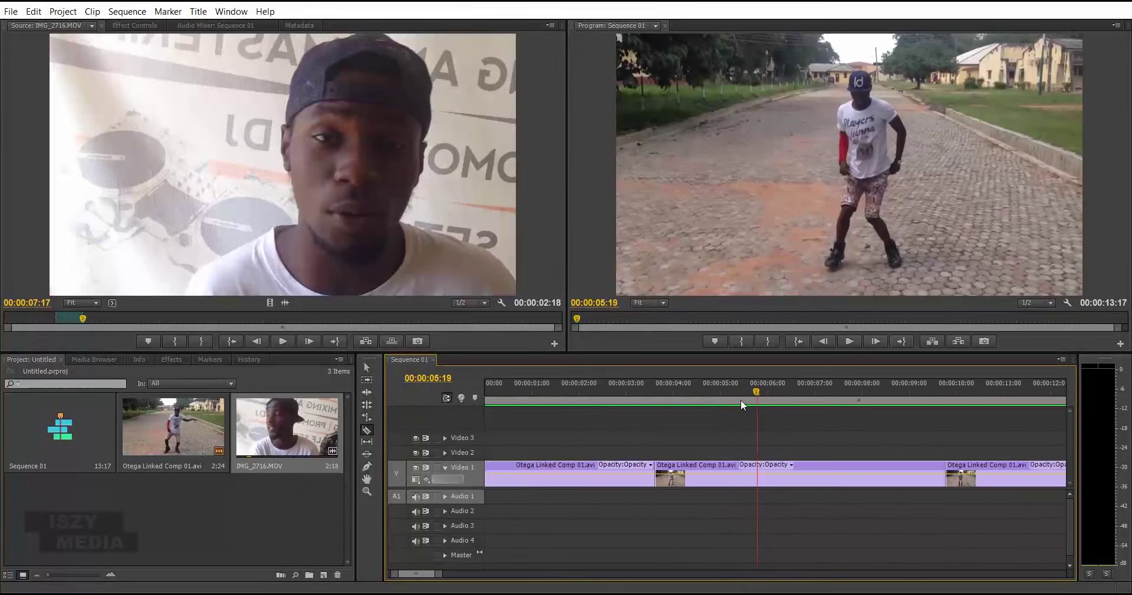
{"action": "key", "text": "-"}
{"action": "key", "text": "-"}
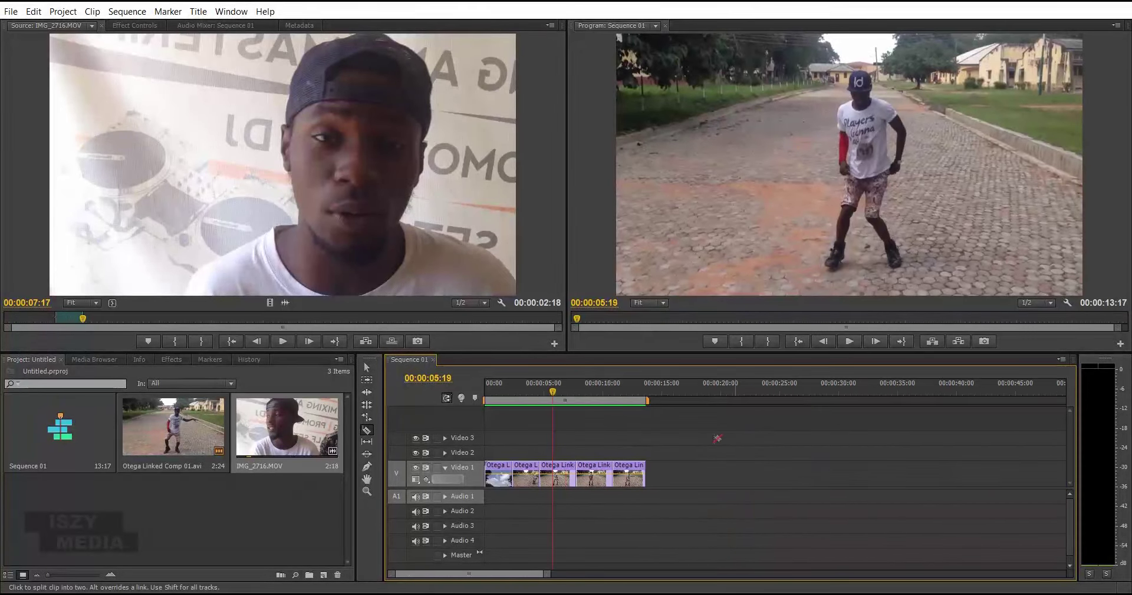
Razor-cut the dance clip at 00:00:05:19 and zoom the timeline to individual frames.
{"action": "left_click", "coordinate": [554, 472]}
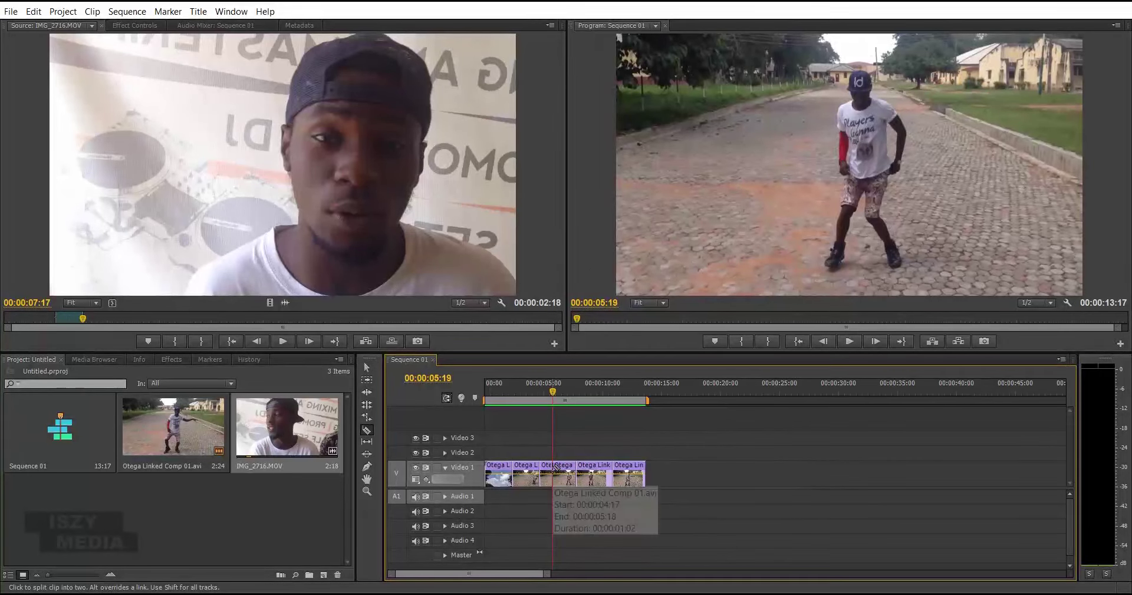
{"action": "left_click_drag", "start_coordinate": [552, 398], "coordinate": [564, 397]}
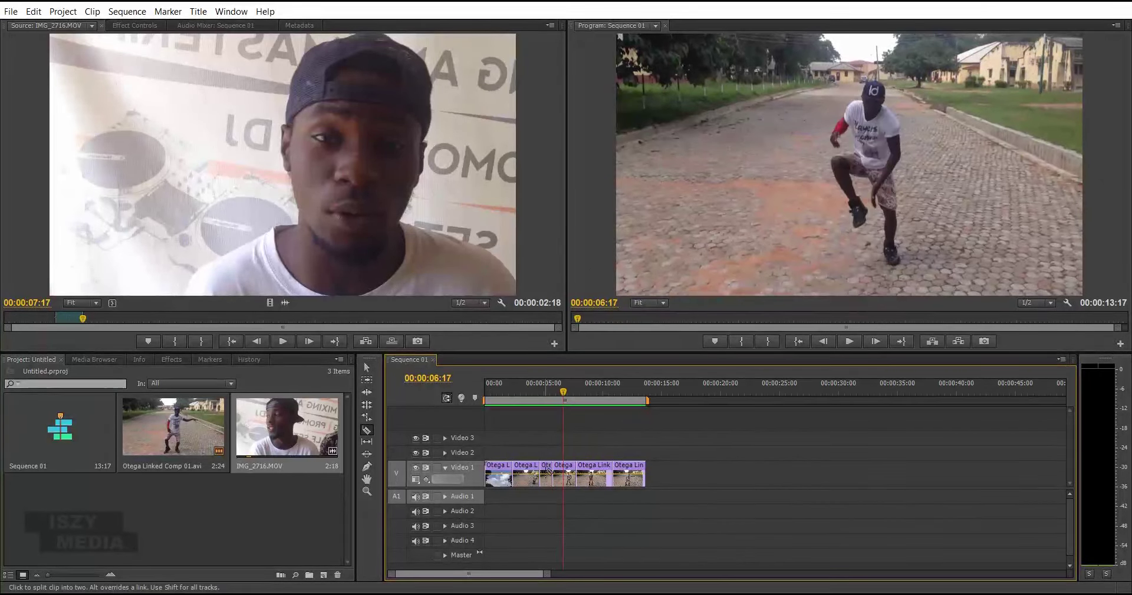
{"action": "left_click_drag", "start_coordinate": [564, 393], "coordinate": [553, 387]}
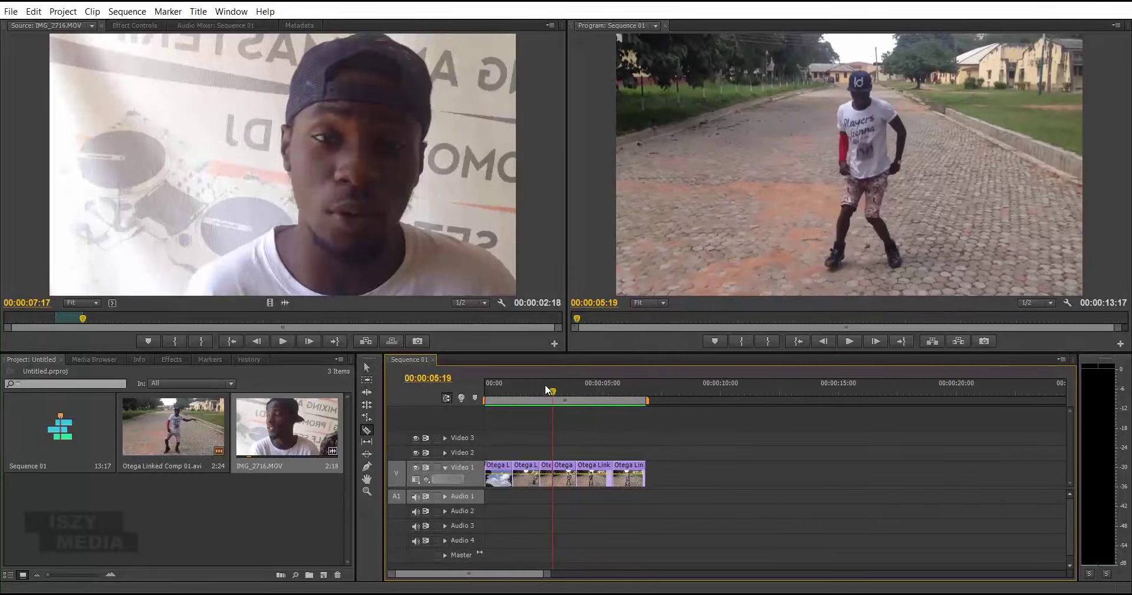
{"action": "key", "text": "="}
{"action": "key", "text": "="}
{"action": "key", "text": "="}
{"action": "key", "text": "="}
{"action": "key", "text": "="}
{"action": "key", "text": "="}
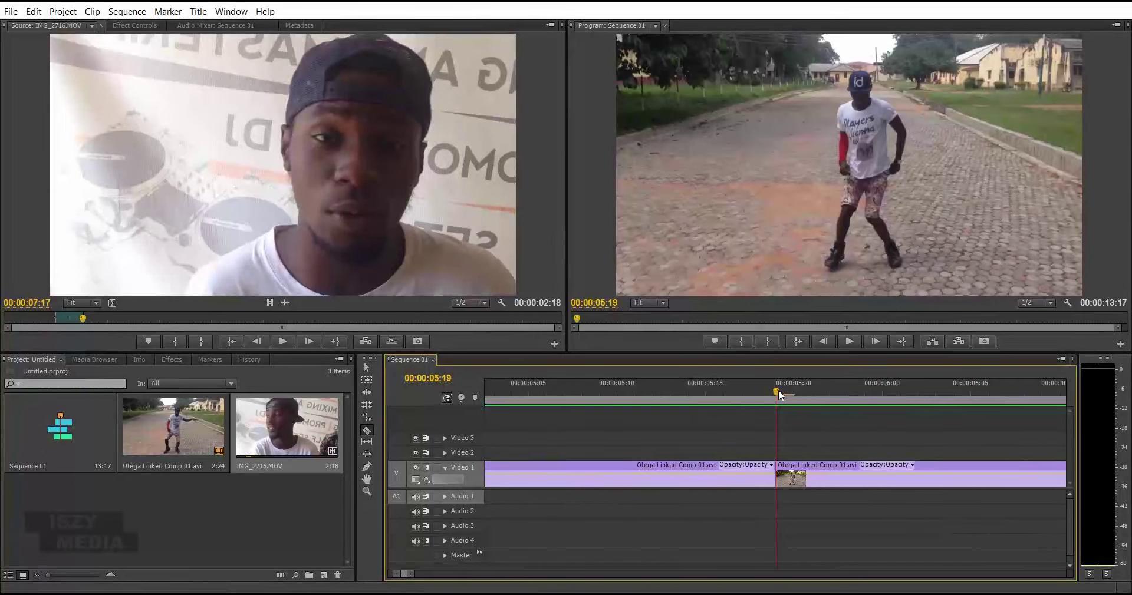
Razor-cut the Video 1 dance clip at each frame from 00:00:05:20 through 00:00:06:00.
{"action": "left_click_drag", "start_coordinate": [778, 393], "coordinate": [793, 392]}
{"action": "left_click", "coordinate": [798, 473]}
{"action": "left_click_drag", "start_coordinate": [795, 393], "coordinate": [811, 393]}
{"action": "left_click", "coordinate": [812, 478]}
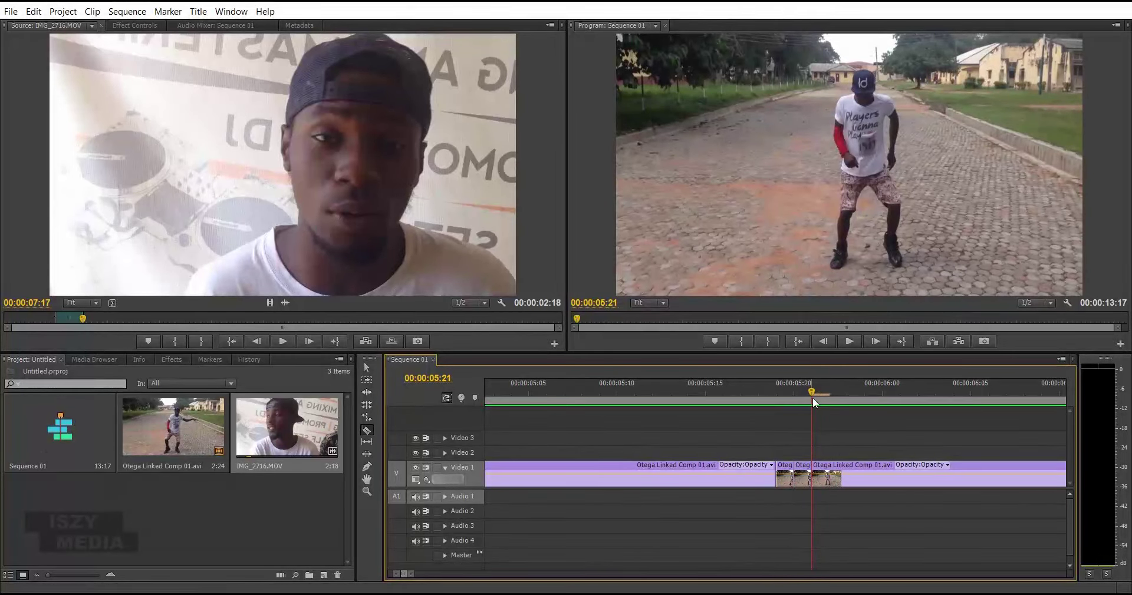
{"action": "left_click_drag", "start_coordinate": [812, 397], "coordinate": [828, 393]}
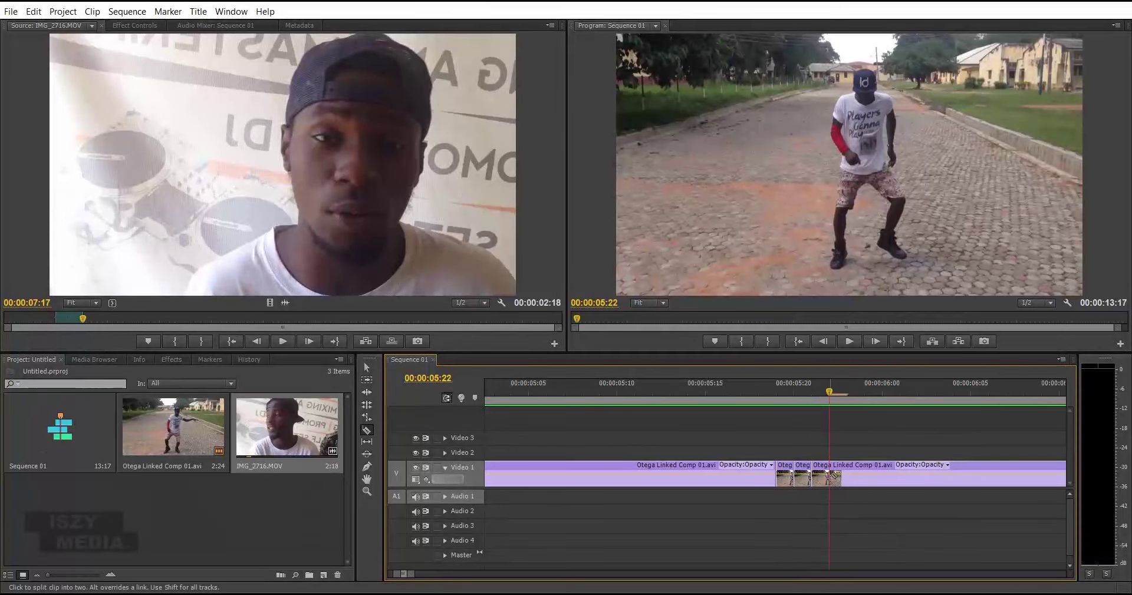
{"action": "left_click", "coordinate": [828, 477]}
{"action": "key", "text": "Right"}
{"action": "left_click", "coordinate": [847, 476]}
{"action": "key", "text": "Right"}
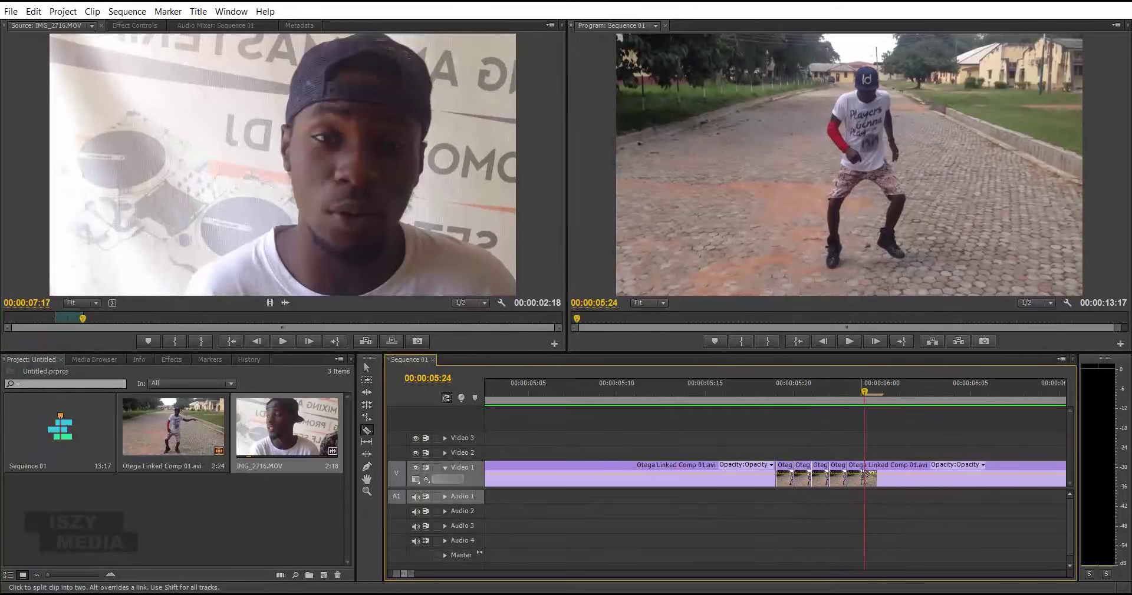
{"action": "left_click", "coordinate": [865, 476]}
{"action": "key", "text": "Right"}
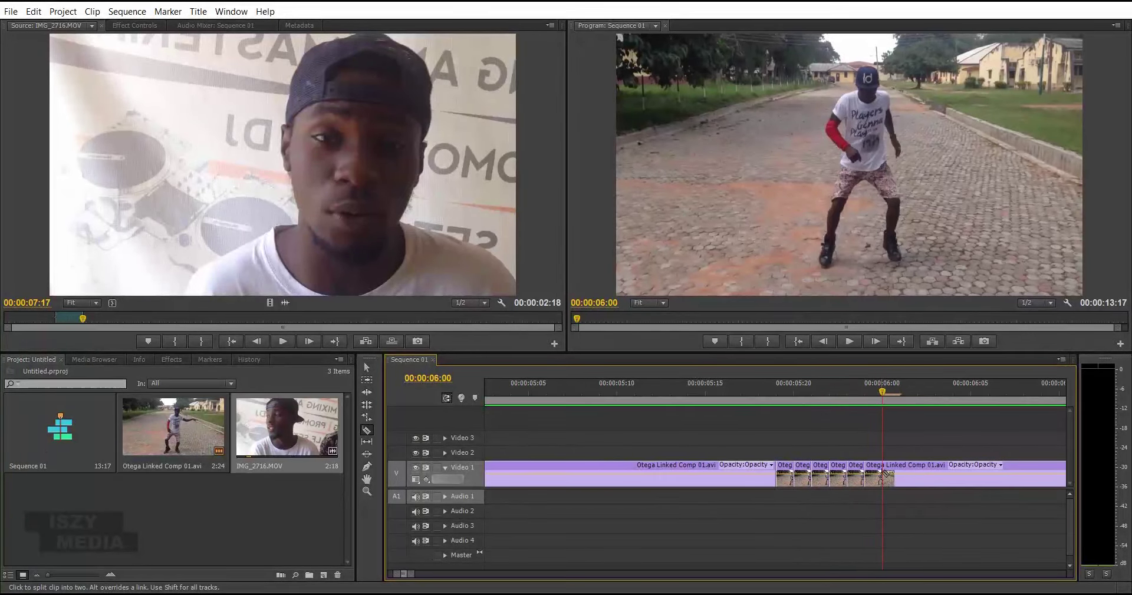
{"action": "left_click", "coordinate": [883, 476]}
Continue razor-cutting the clip one frame at a time from 00:00:06:01 to 00:00:06:08.
{"action": "key", "text": "Right"}
{"action": "left_click", "coordinate": [900, 475]}
{"action": "key", "text": "Right"}
{"action": "left_click", "coordinate": [918, 475]}
{"action": "key", "text": "Right"}
{"action": "left_click", "coordinate": [935, 475]}
{"action": "key", "text": "Right"}
{"action": "left_click", "coordinate": [953, 475]}
{"action": "key", "text": "Right"}
{"action": "left_click", "coordinate": [971, 475]}
{"action": "key", "text": "Right"}
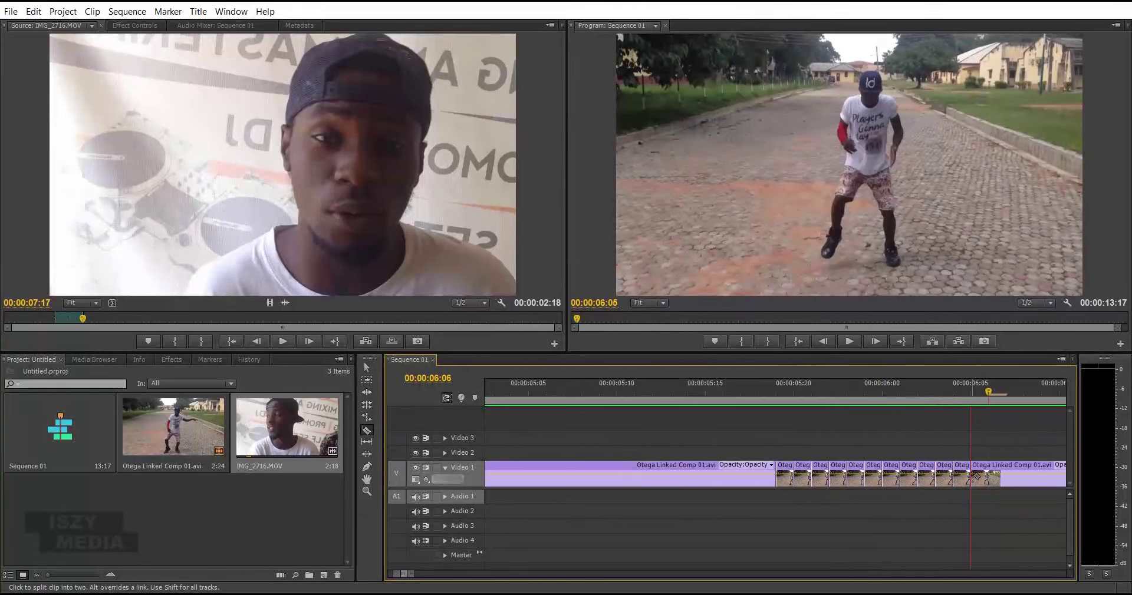
{"action": "left_click", "coordinate": [988, 475]}
{"action": "key", "text": "Right"}
{"action": "left_click", "coordinate": [1006, 475]}
{"action": "key", "text": "Right"}
{"action": "left_click", "coordinate": [1024, 475]}
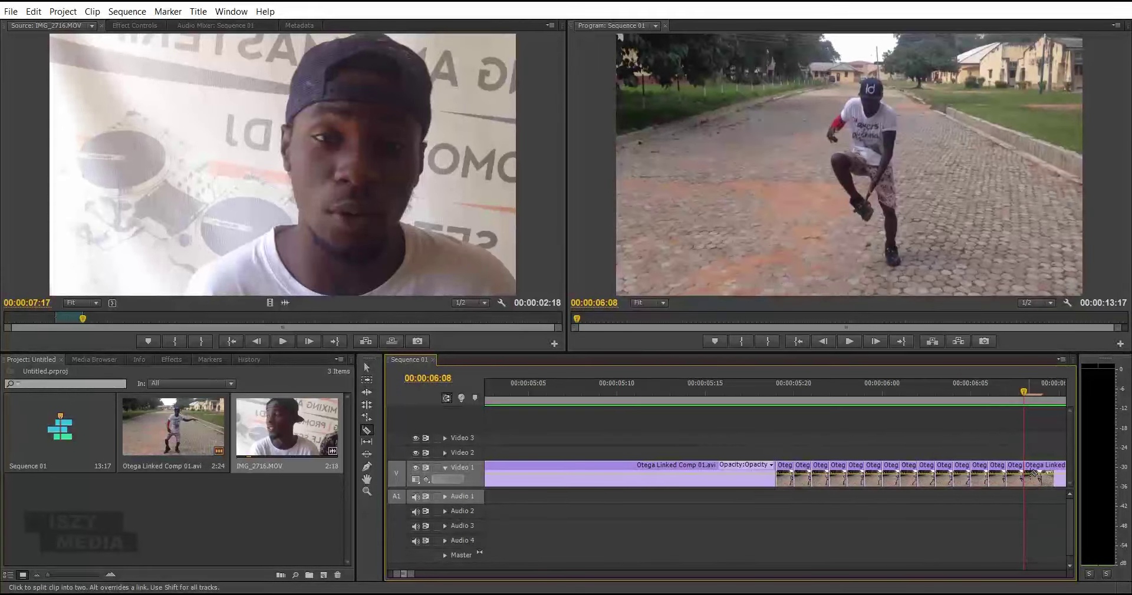
Razor-cut each frame from 06:09 to 06:15, then return to the Selection tool at 06:16.
{"action": "key", "text": "Right"}
{"action": "left_click", "coordinate": [1042, 476]}
{"action": "key", "text": "Right"}
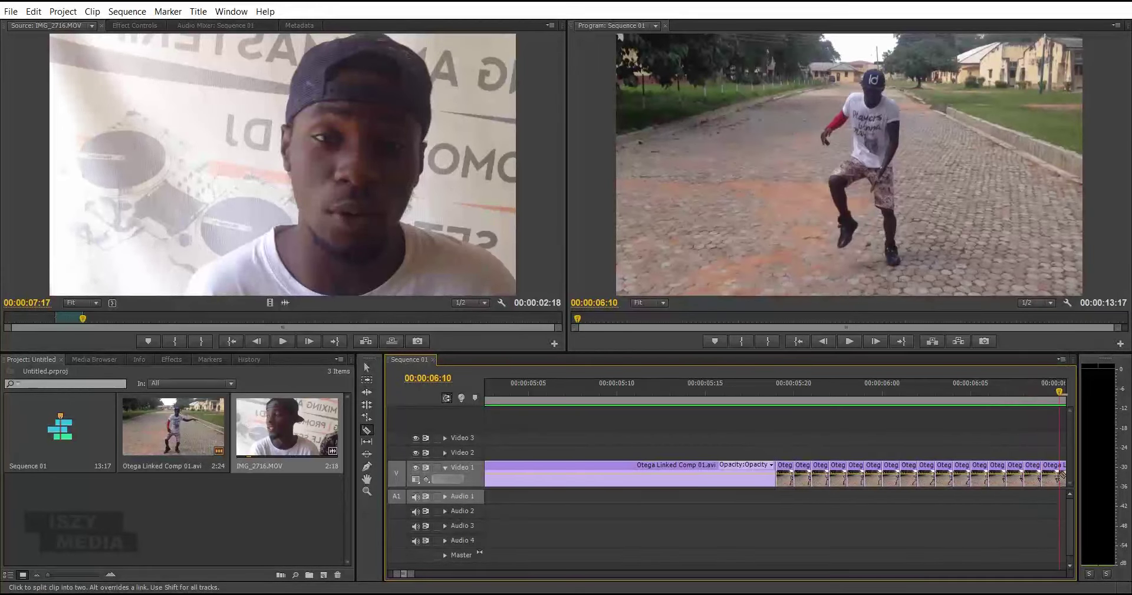
{"action": "left_click", "coordinate": [1060, 475]}
{"action": "key", "text": "Right"}
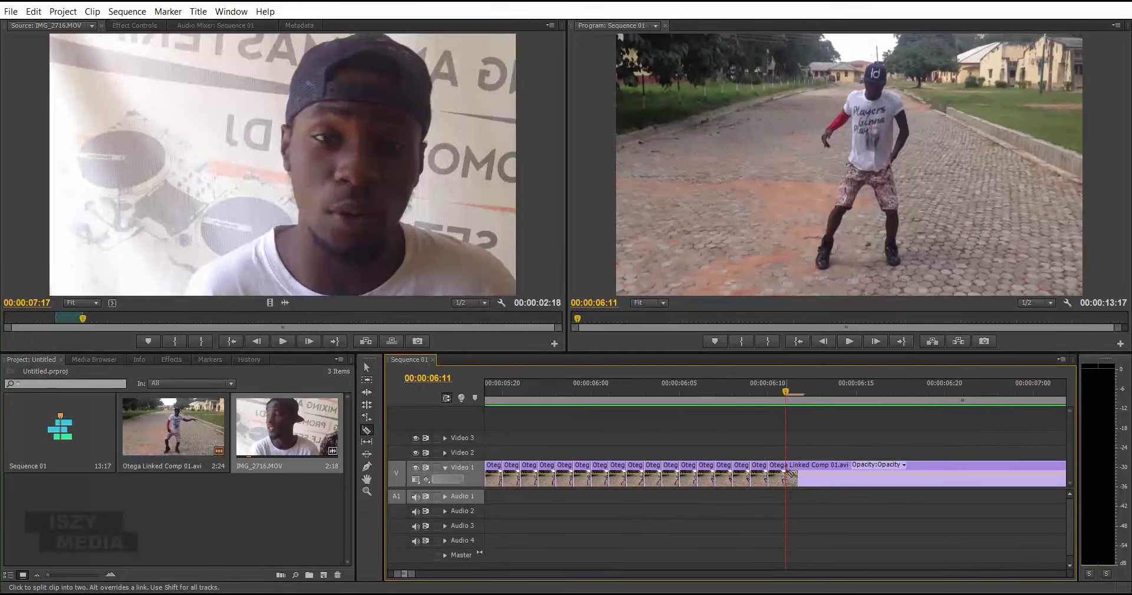
{"action": "left_click", "coordinate": [787, 475]}
{"action": "key", "text": "Right"}
{"action": "left_click", "coordinate": [804, 477]}
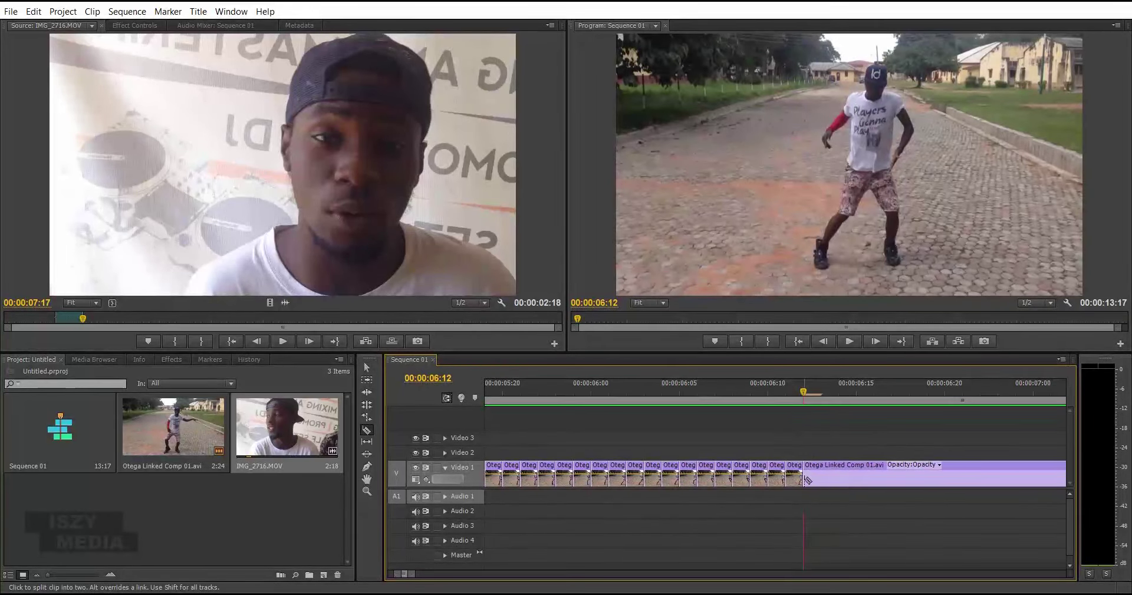
{"action": "key", "text": "Right"}
{"action": "left_click", "coordinate": [821, 475]}
{"action": "key", "text": "Right"}
{"action": "left_click", "coordinate": [840, 471]}
{"action": "key", "text": "Right"}
{"action": "left_click", "coordinate": [856, 471]}
{"action": "key", "text": "Right"}
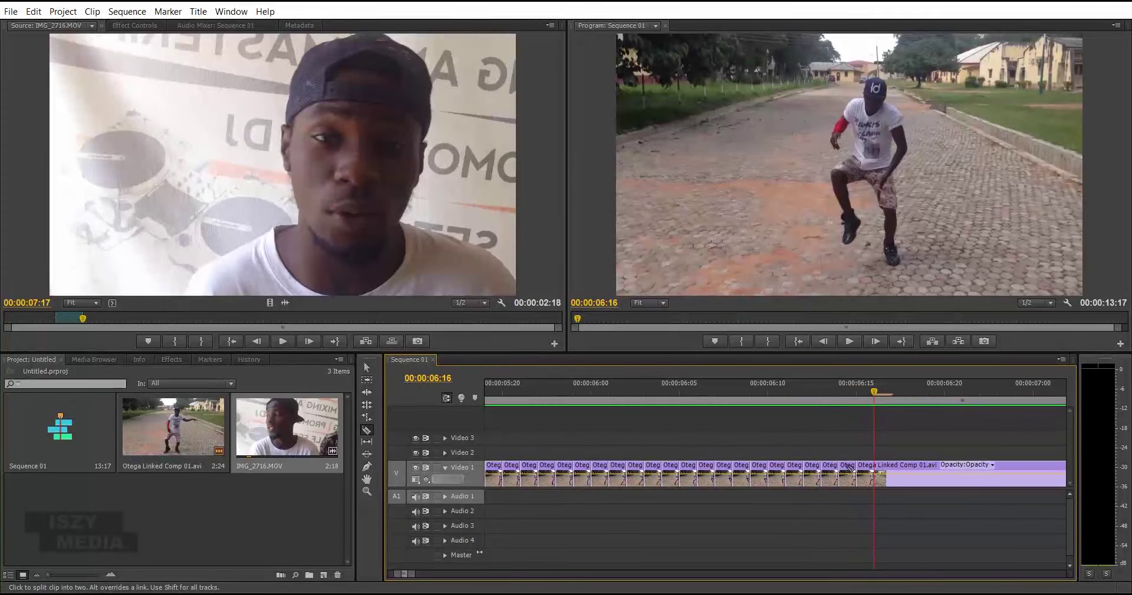
{"action": "key", "text": "v"}
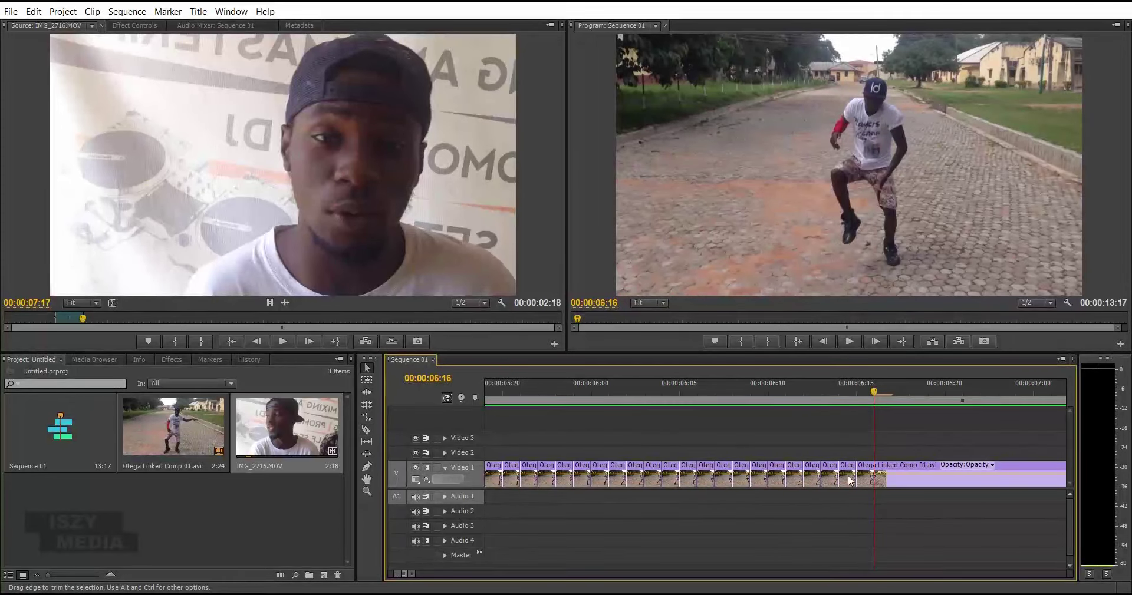
Delete five alternate one-frame pieces, working leftward from 00:00:06:14.
{"action": "left_click", "coordinate": [849, 472]}
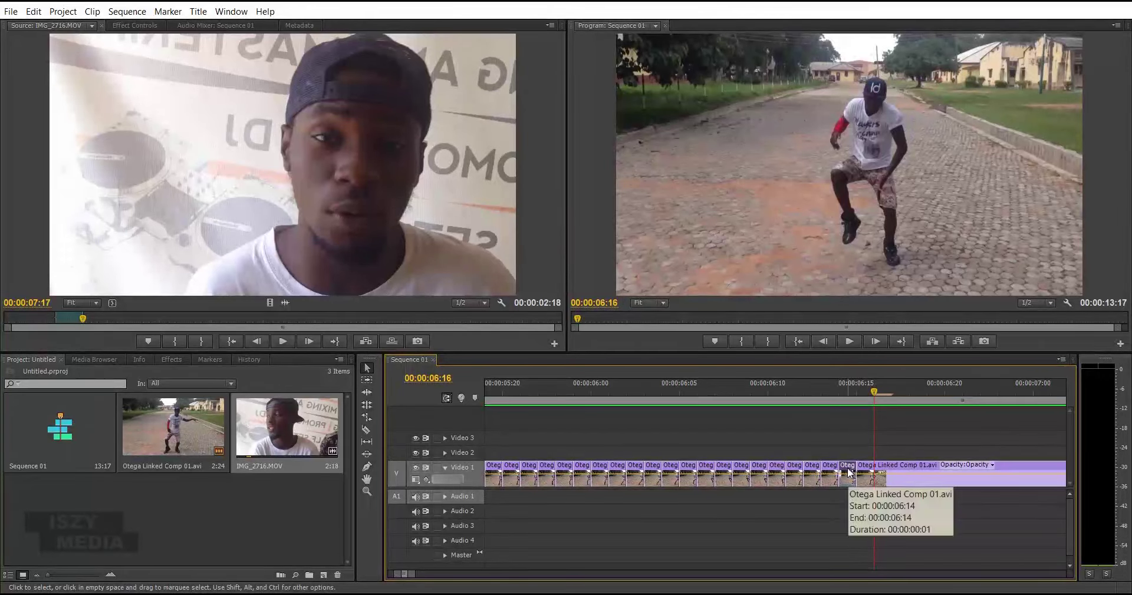
{"action": "key", "text": "Delete"}
{"action": "left_click", "coordinate": [810, 479]}
{"action": "key", "text": "Delete"}
{"action": "left_click", "coordinate": [776, 474]}
{"action": "key", "text": "Delete"}
{"action": "left_click", "coordinate": [741, 477]}
{"action": "key", "text": "Delete"}
{"action": "left_click", "coordinate": [709, 474]}
{"action": "key", "text": "Delete"}
Delete the remaining five alternate one-frame pieces leftward down to near 00:00:05:20.
{"action": "left_click", "coordinate": [670, 477]}
{"action": "key", "text": "Delete"}
{"action": "left_click", "coordinate": [642, 476]}
{"action": "key", "text": "Delete"}
{"action": "left_click", "coordinate": [599, 476]}
{"action": "key", "text": "Delete"}
{"action": "left_click", "coordinate": [569, 476]}
{"action": "key", "text": "Delete"}
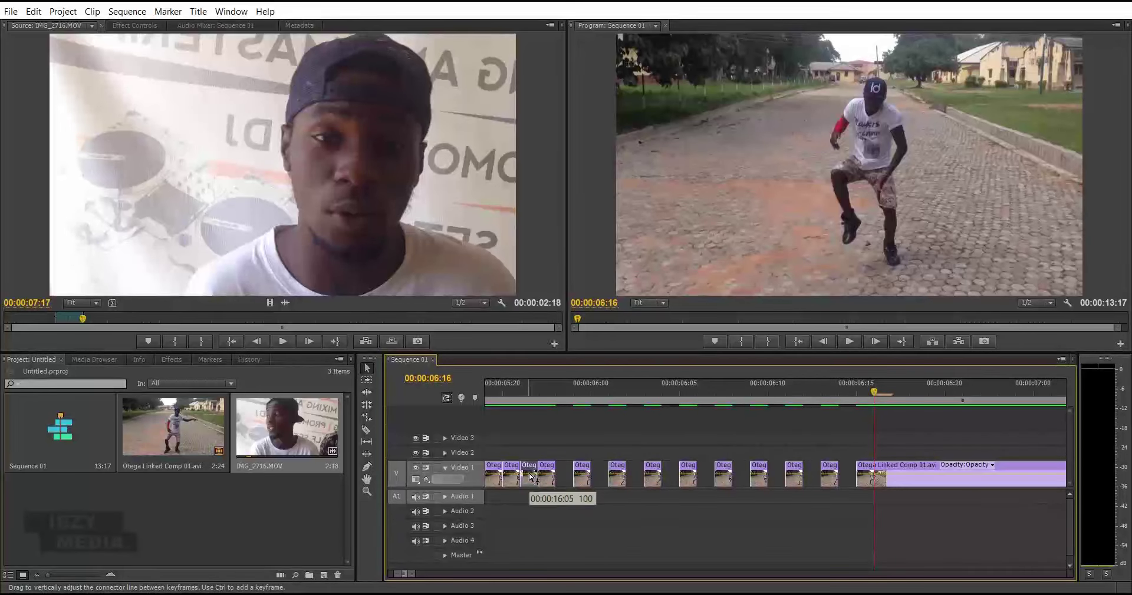
{"action": "left_click", "coordinate": [530, 475]}
{"action": "key", "text": "Delete"}
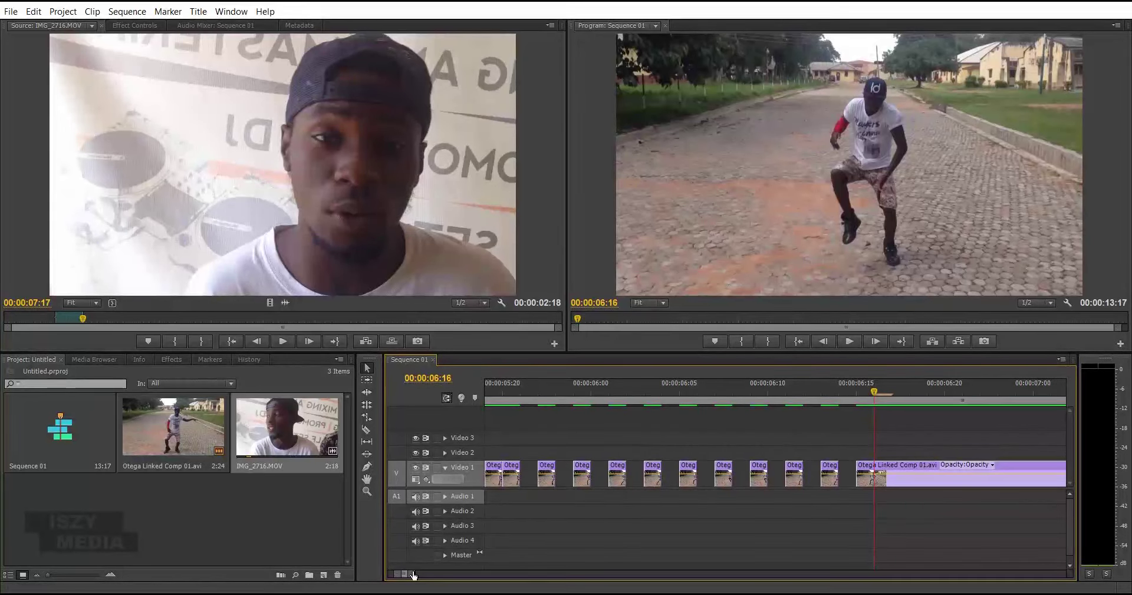
{"action": "scroll", "coordinate": [401, 573], "scroll_direction": "up", "scroll_amount": 3}
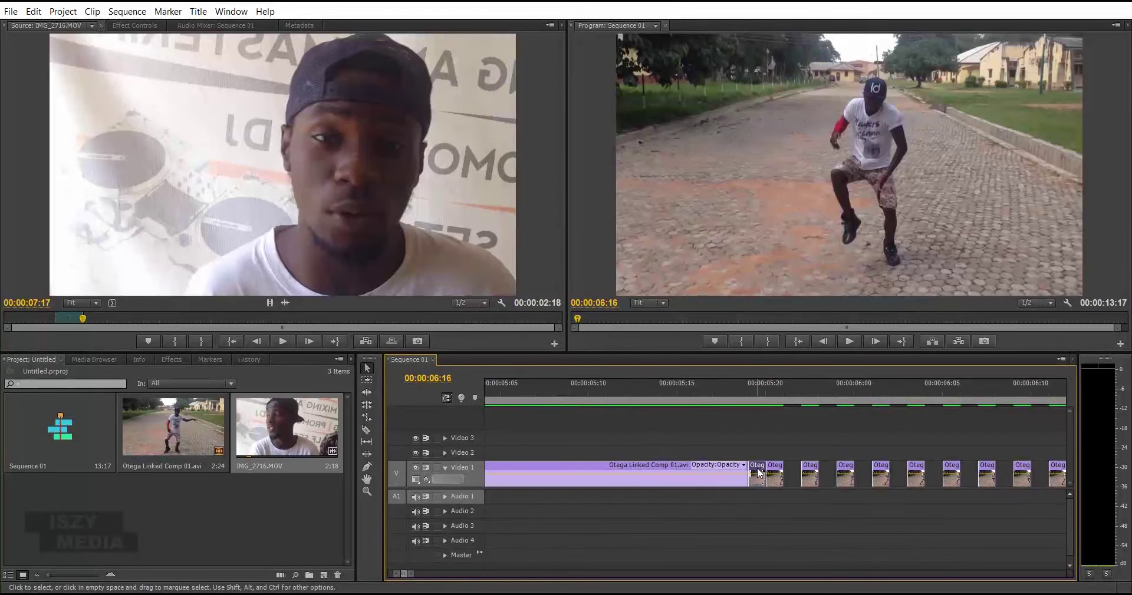
{"action": "key", "text": "minus"}
{"action": "key", "text": "minus"}
{"action": "key", "text": "minus"}
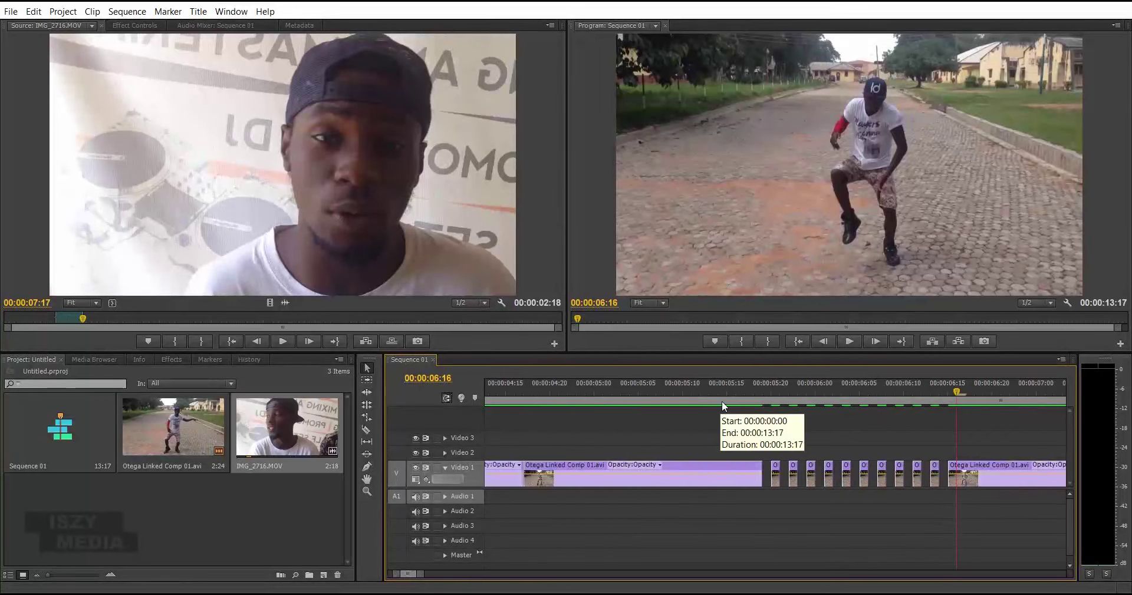
{"action": "key", "text": "Left"}
{"action": "key", "text": "Left"}
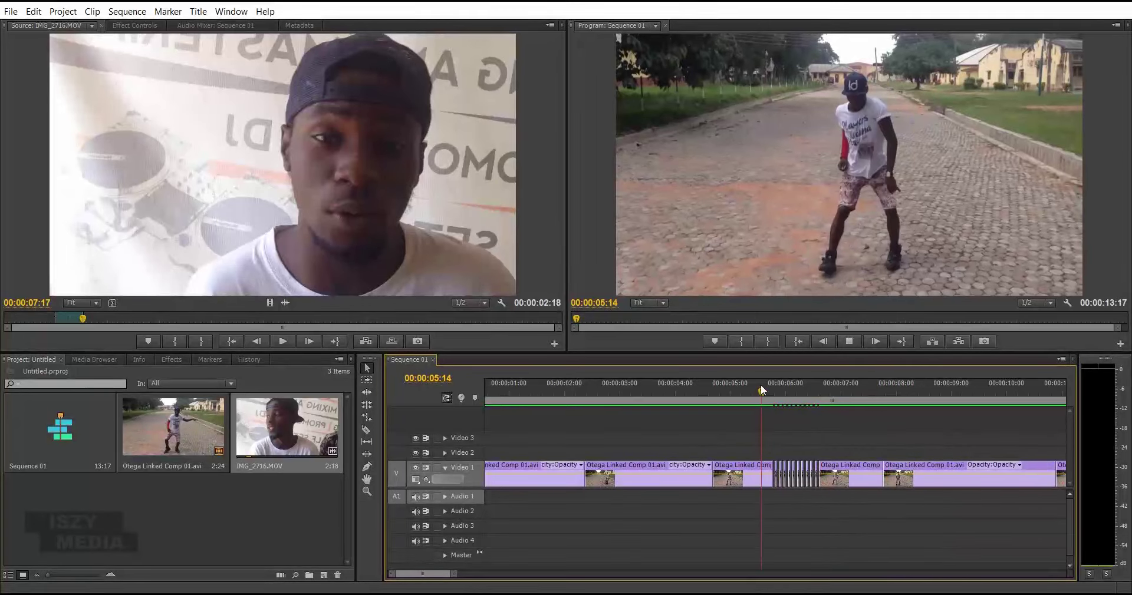
{"action": "key", "text": "space"}
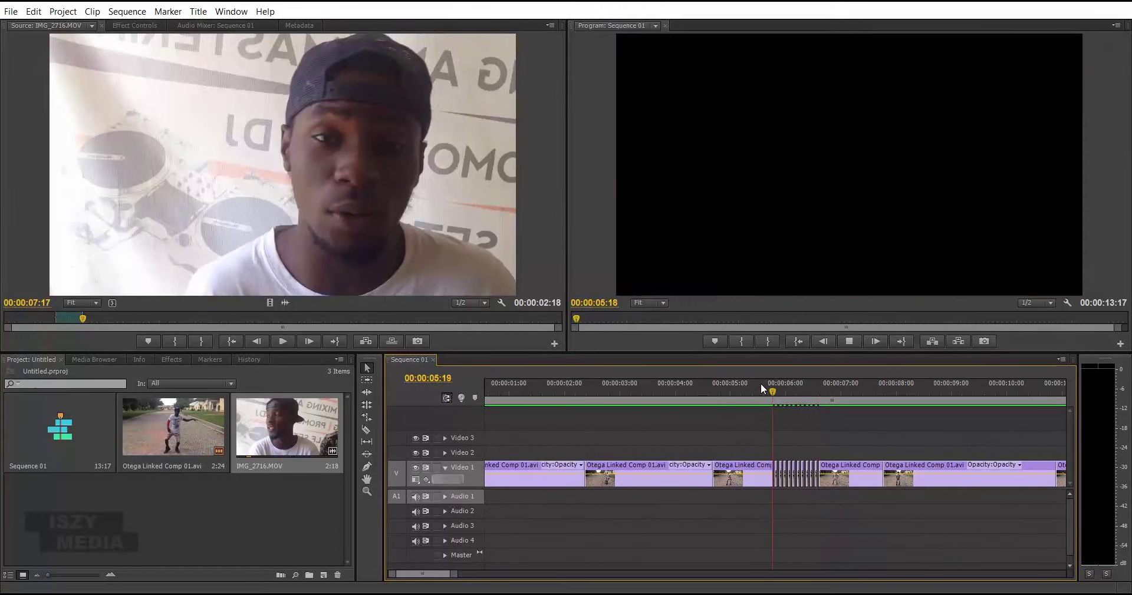
{"action": "left_click", "coordinate": [760, 383]}
{"action": "key", "text": "space"}
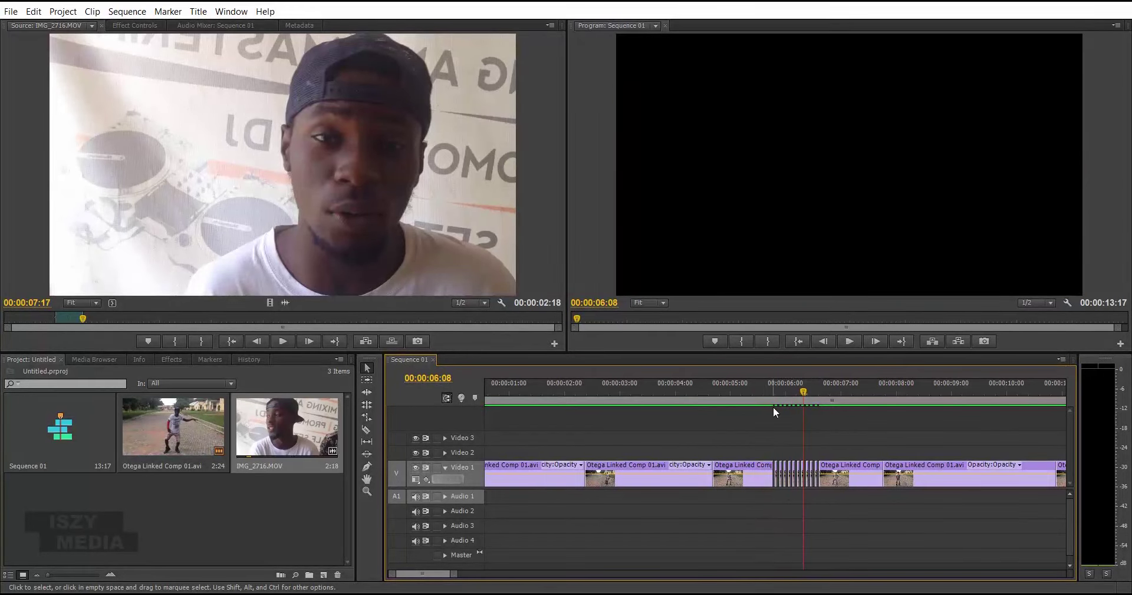
{"action": "left_click", "coordinate": [770, 390]}
{"action": "key", "text": "space"}
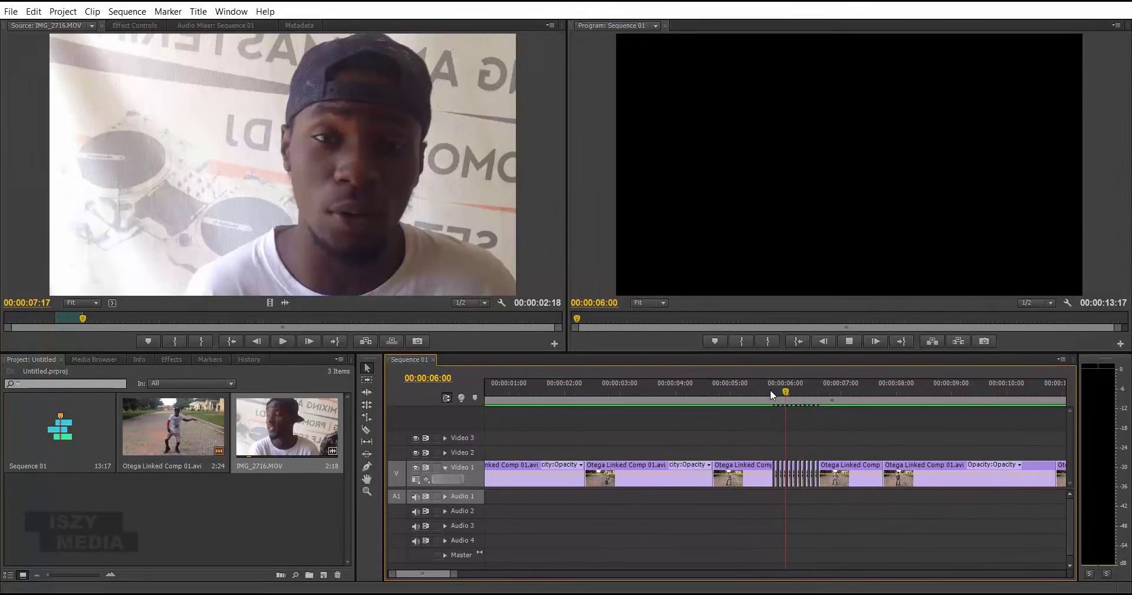
{"action": "left_click", "coordinate": [769, 391]}
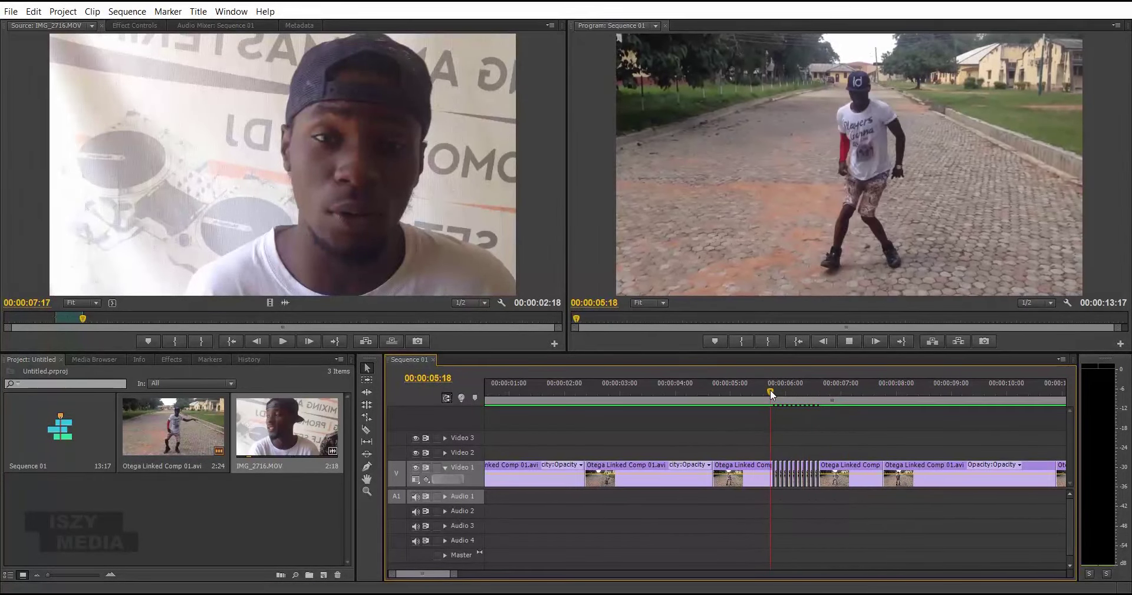
{"action": "key", "text": "space"}
{"action": "left_click", "coordinate": [770, 390]}
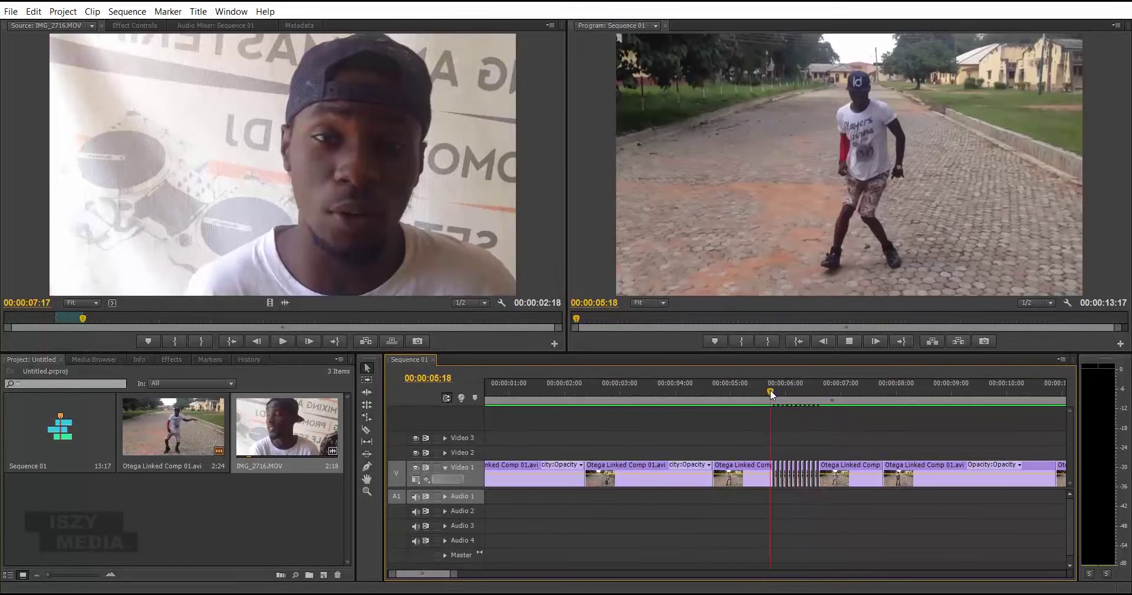
{"action": "left_click", "coordinate": [770, 390]}
{"action": "left_click", "coordinate": [770, 391]}
{"action": "left_click", "coordinate": [770, 390]}
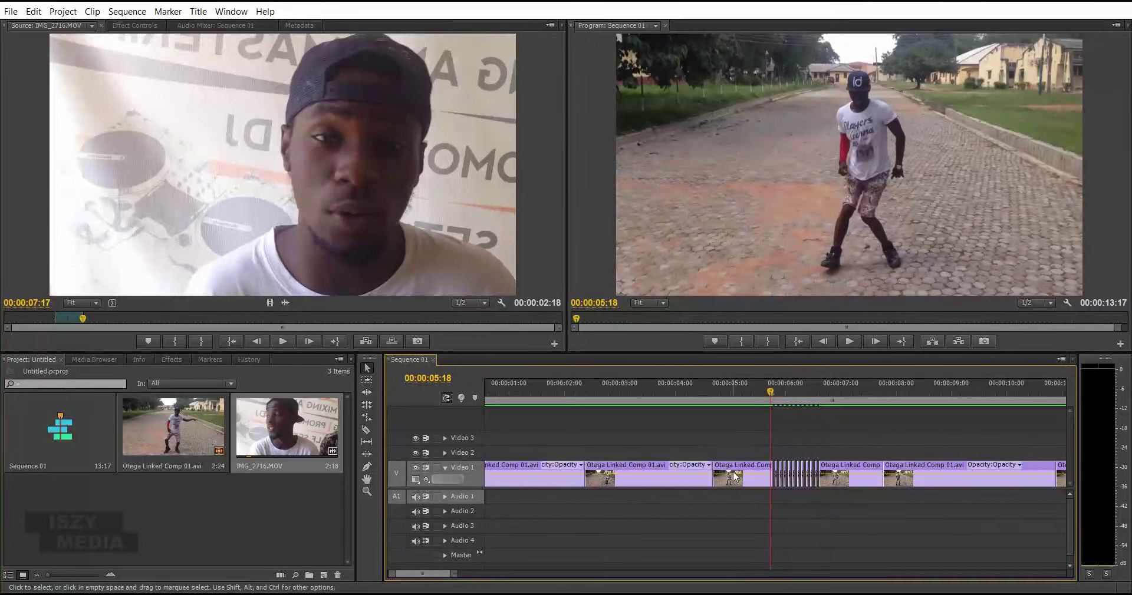
{"action": "key", "text": "minus"}
{"action": "key", "text": "minus"}
{"action": "key", "text": "minus"}
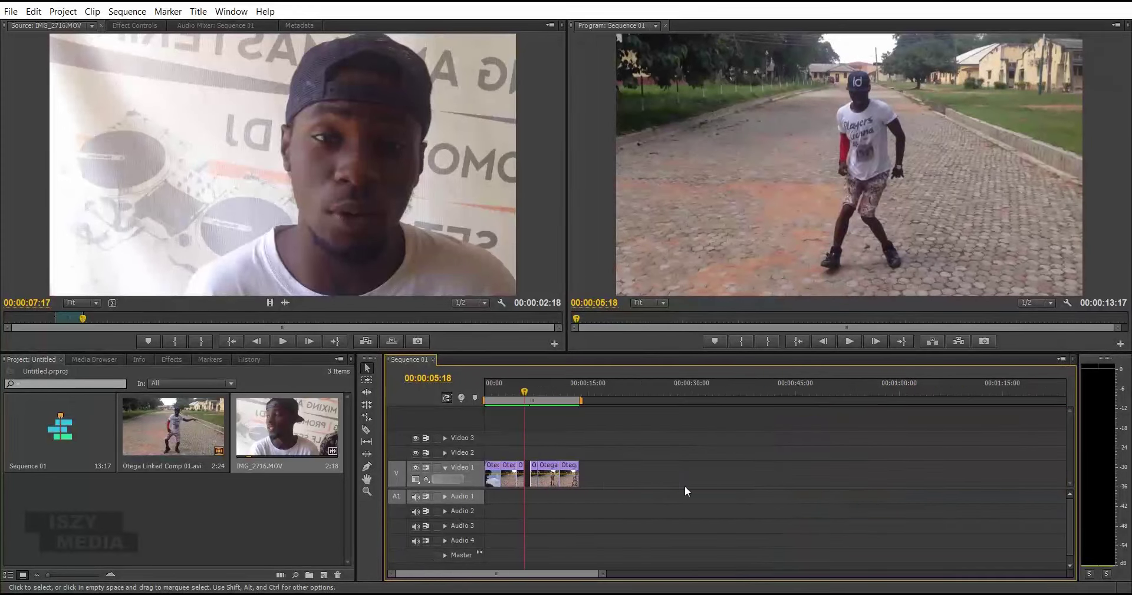